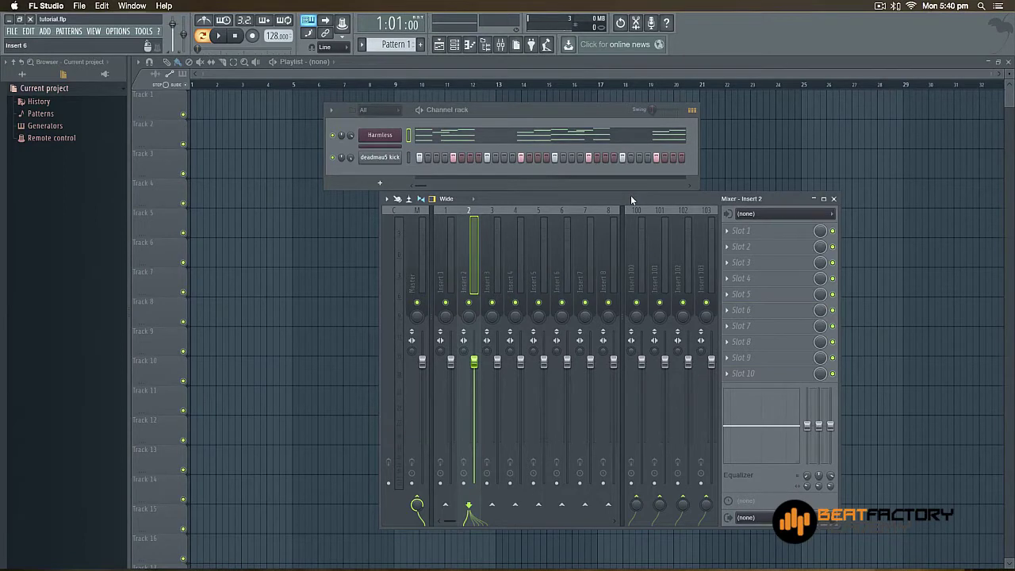
# Shift the Mixer left and nudge the Channel rack so neither window overlaps
pyautogui.moveTo(630, 195); pyautogui.dragTo(531, 208)
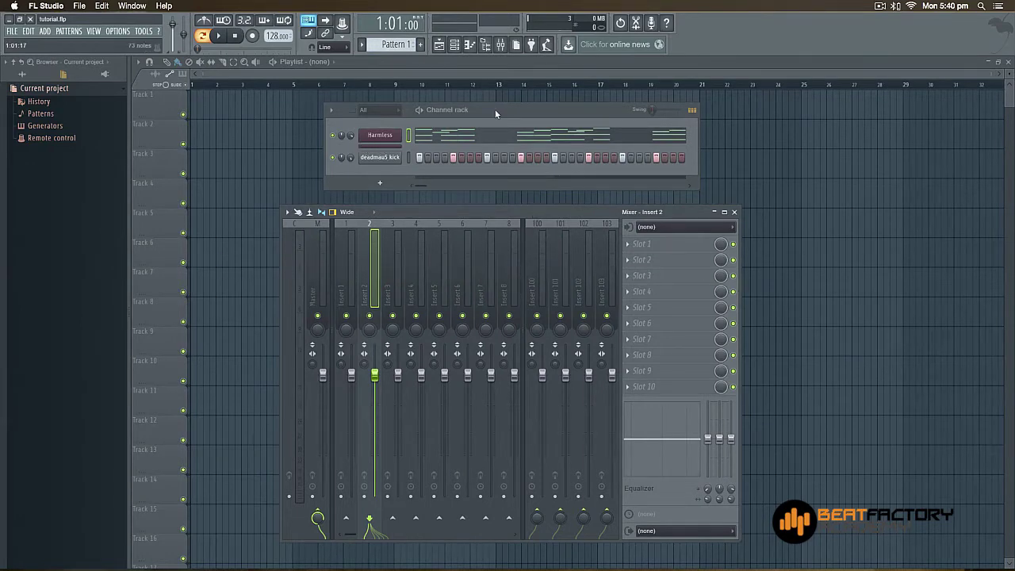
pyautogui.moveTo(489, 123)
pyautogui.mouseDown()
pyautogui.moveTo(473, 136)
pyautogui.moveTo(511, 136)
pyautogui.mouseUp()
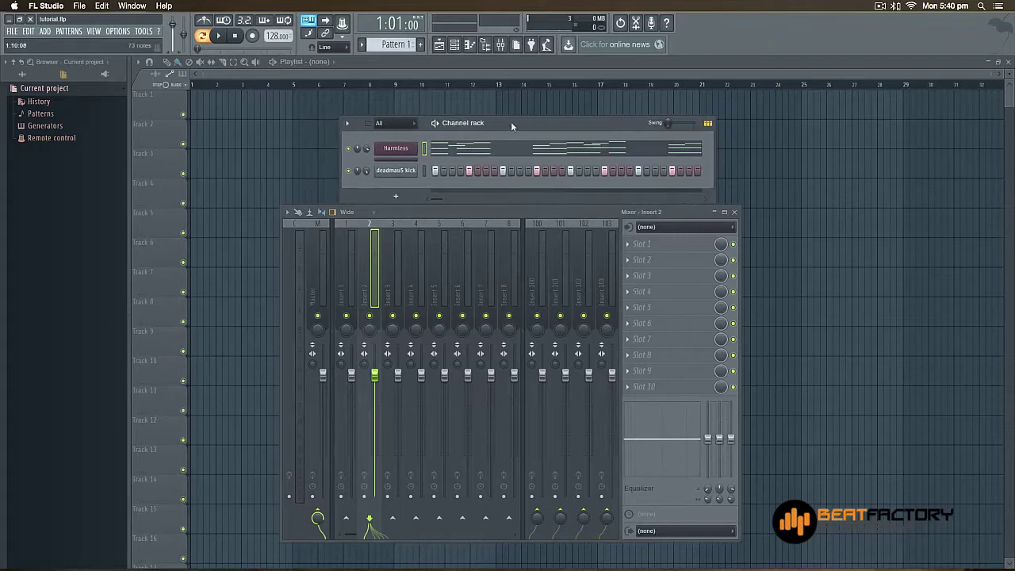
# Select the deadmau5 kick and Harmless channels and play the pattern briefly
pyautogui.click(425, 170)
pyautogui.click(424, 148)
pyautogui.press('space')
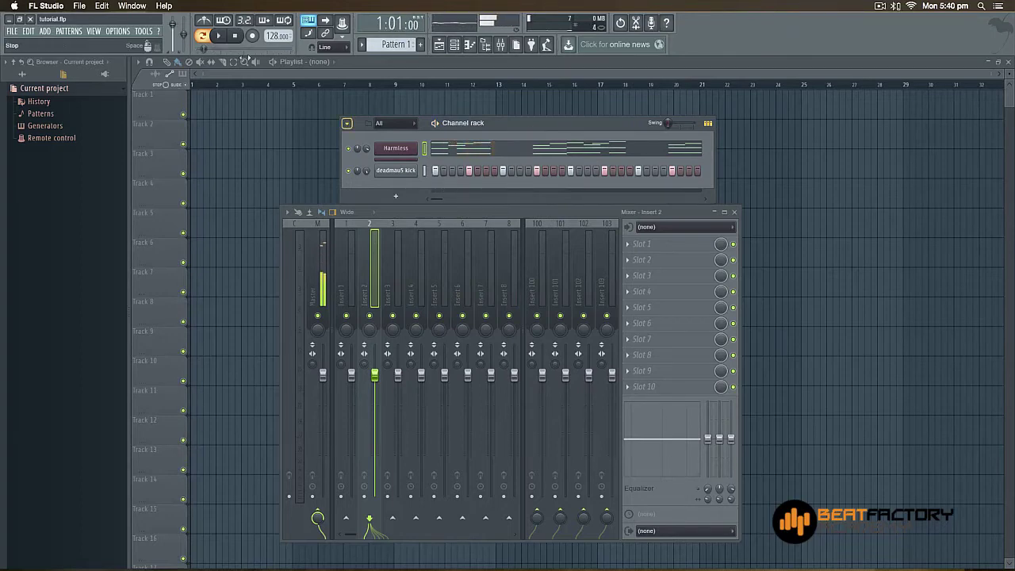
pyautogui.press('space')
pyautogui.moveTo(545, 128); pyautogui.dragTo(549, 115)
pyautogui.moveTo(481, 222); pyautogui.dragTo(497, 217)
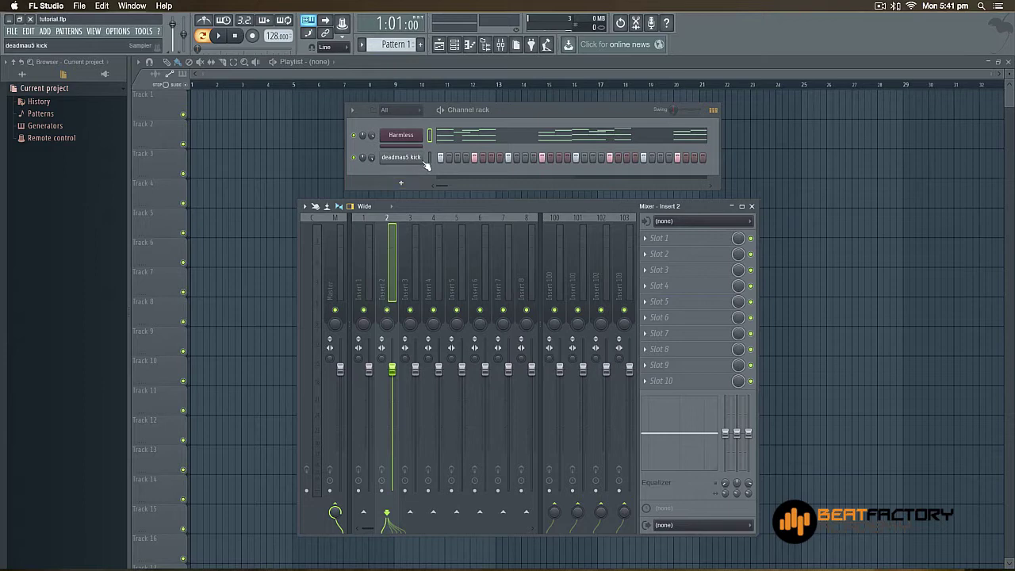
# Route the selected Harmless and kick channels to mixer inserts 1 and 2, then play to check
pyautogui.click(363, 251)
pyautogui.rightClick(364, 250)
pyautogui.moveTo(406, 276)
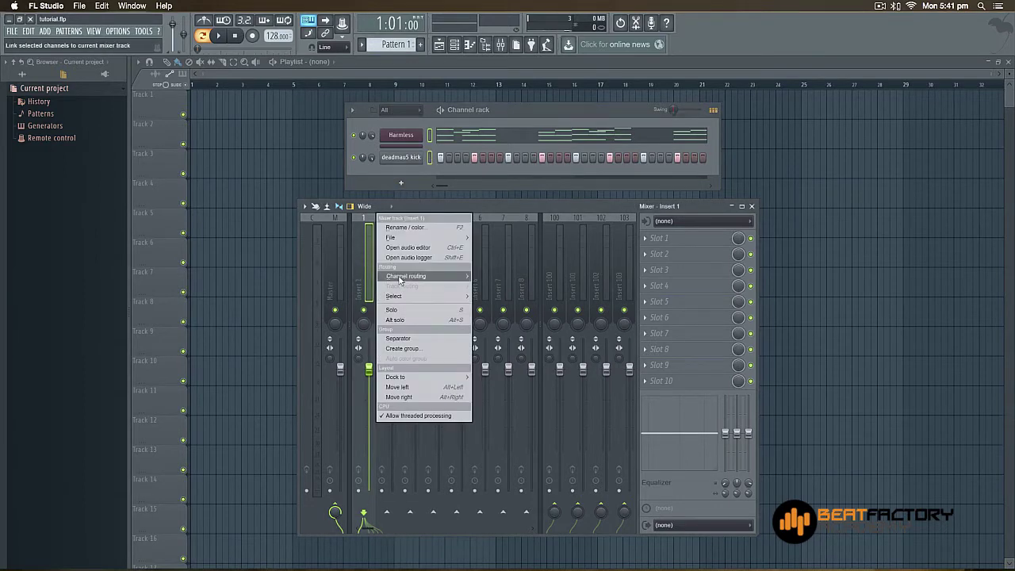
pyautogui.click(540, 287)
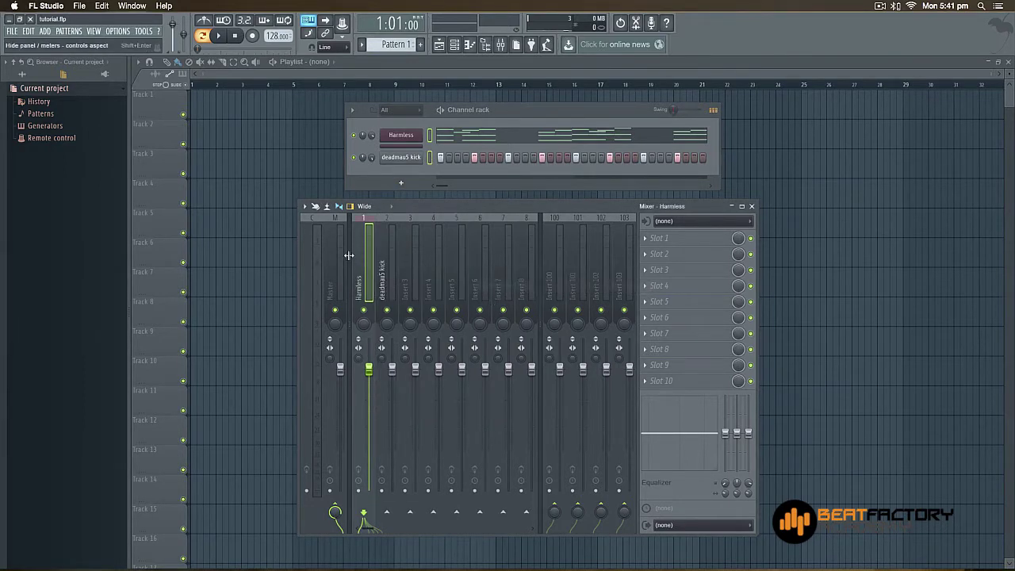
pyautogui.click(390, 268)
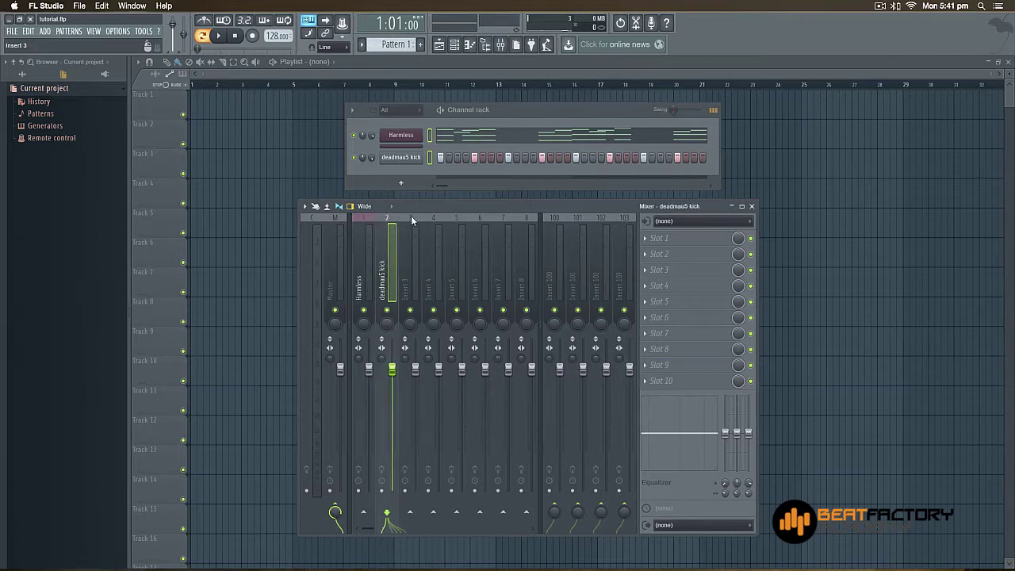
pyautogui.press('space')
pyautogui.press('space')
pyautogui.moveTo(425, 208); pyautogui.dragTo(397, 213)
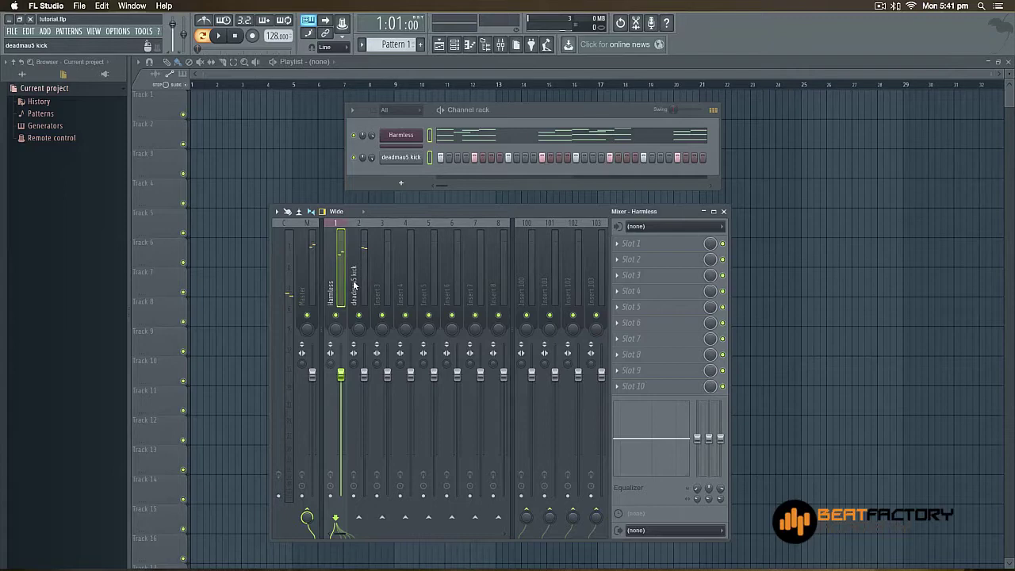
# Load Fruity Peak Controller into slot 1 of the deadmau5 kick insert
pyautogui.click(627, 244)
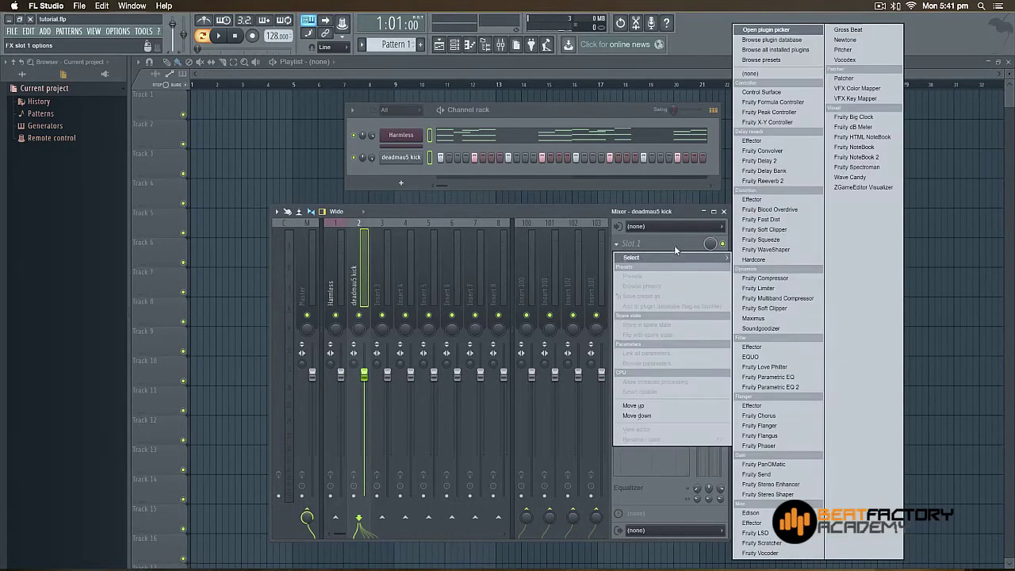
pyautogui.click(773, 112)
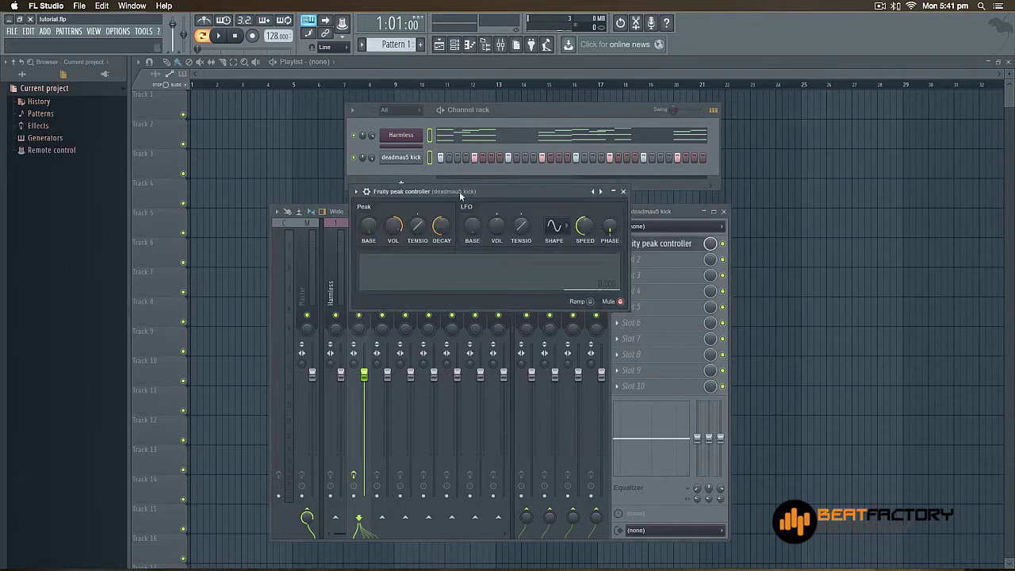
pyautogui.moveTo(464, 197); pyautogui.dragTo(716, 194)
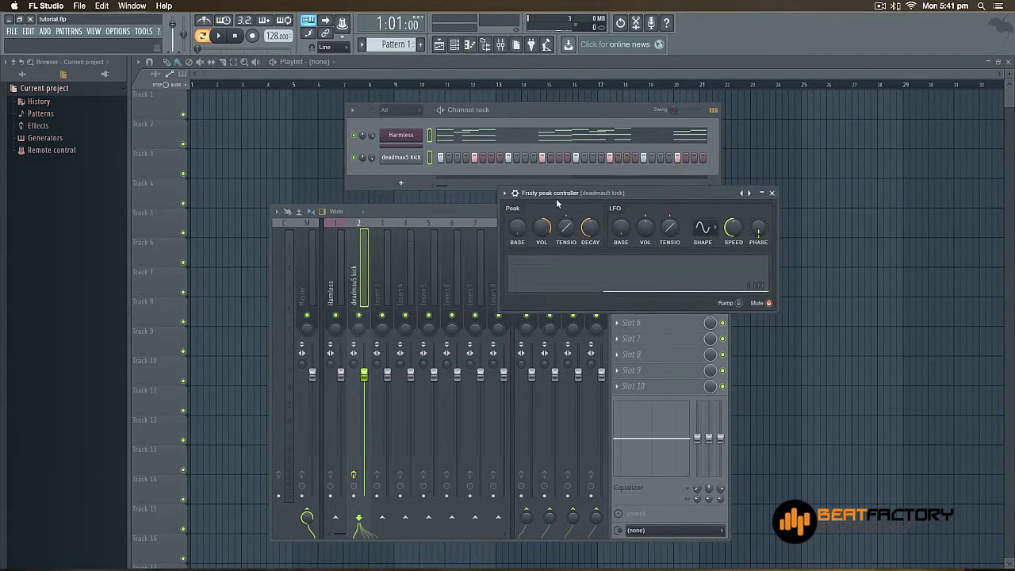
pyautogui.moveTo(558, 199)
pyautogui.mouseDown()
pyautogui.moveTo(559, 214)
pyautogui.moveTo(553, 202)
pyautogui.mouseUp()
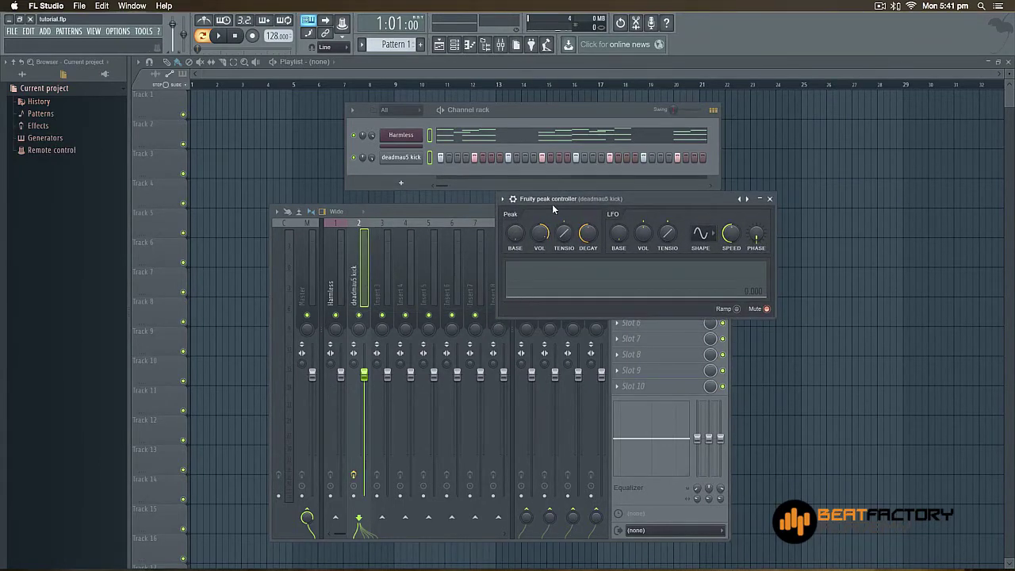
# Turn off the Peak Controller's mute and move its window aside
pyautogui.click(766, 309)
pyautogui.moveTo(639, 199); pyautogui.dragTo(722, 206)
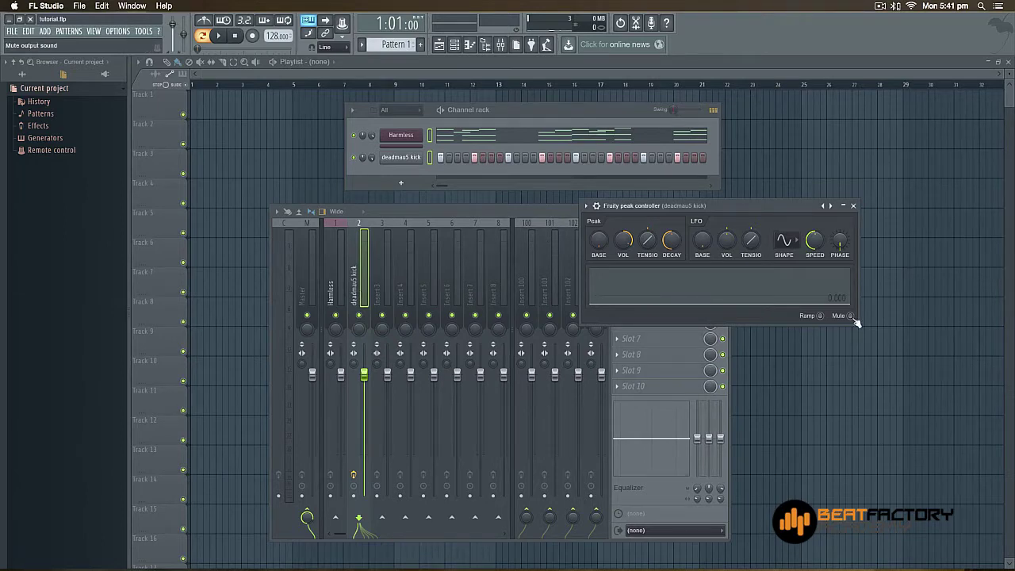
pyautogui.moveTo(704, 213); pyautogui.dragTo(714, 217)
pyautogui.moveTo(520, 211); pyautogui.dragTo(568, 210)
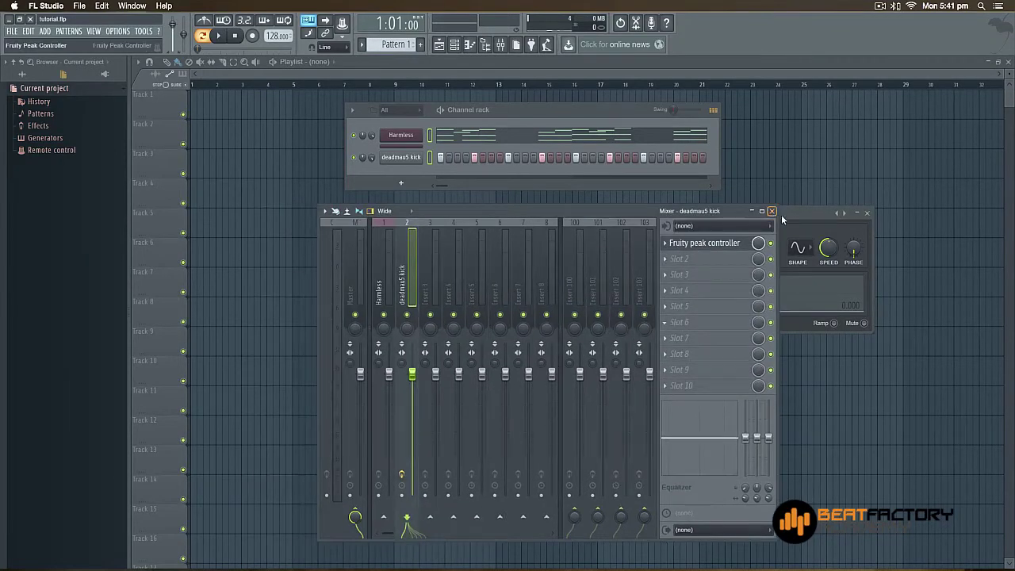
# Arrange the Peak Controller window beside the Mixer
pyautogui.moveTo(781, 214); pyautogui.dragTo(824, 218)
pyautogui.moveTo(587, 215); pyautogui.dragTo(491, 202)
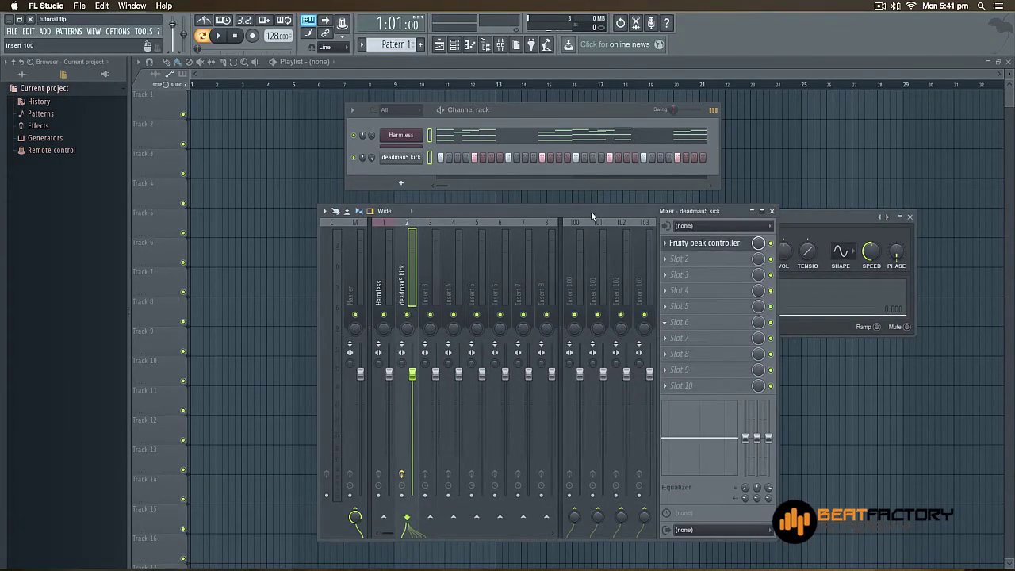
pyautogui.moveTo(732, 220); pyautogui.dragTo(798, 219)
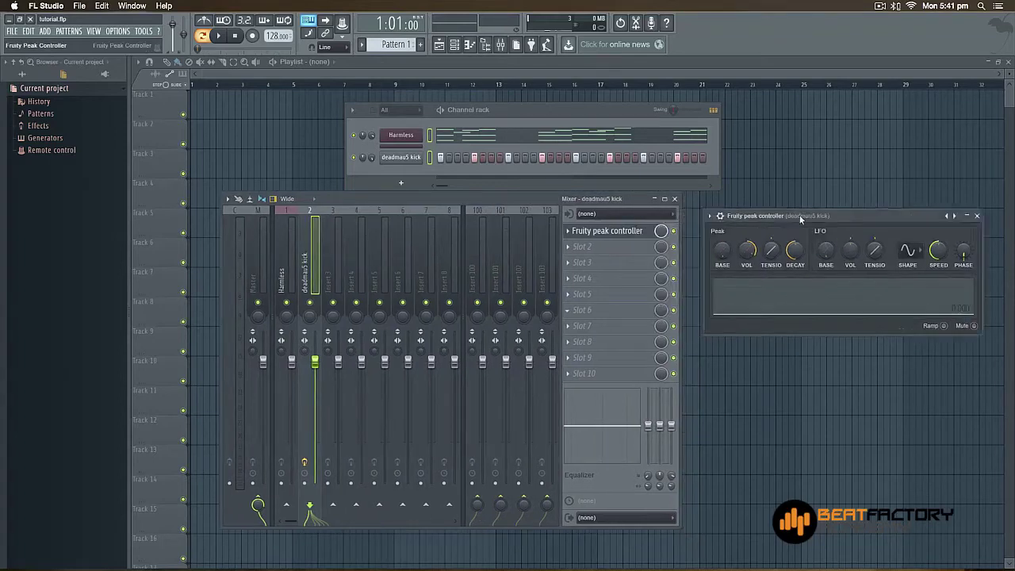
pyautogui.moveTo(441, 220); pyautogui.dragTo(446, 188)
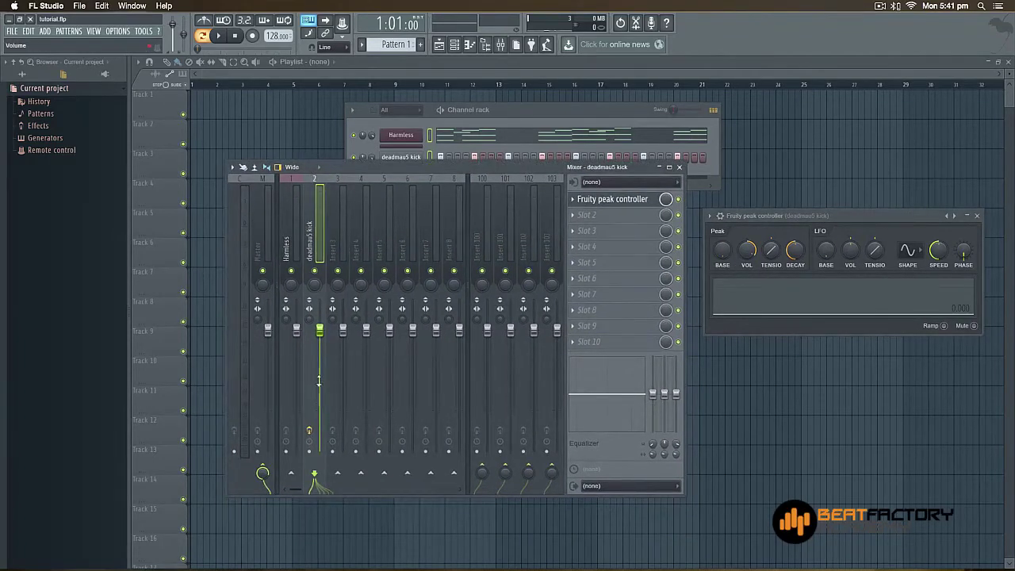
# Select the Harmless insert and reset its volume fader to default
pyautogui.click(293, 262)
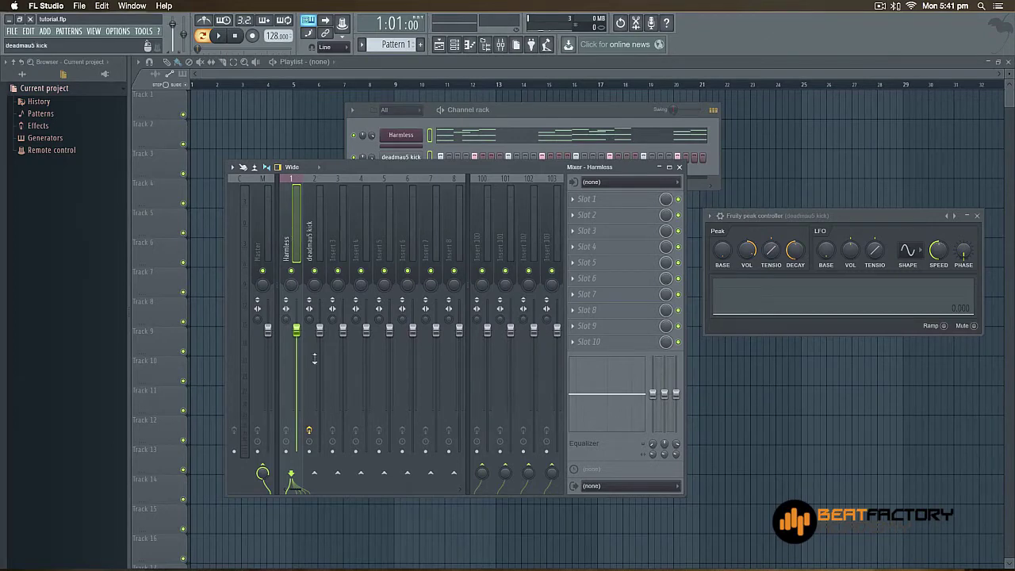
pyautogui.moveTo(295, 328); pyautogui.dragTo(295, 334)
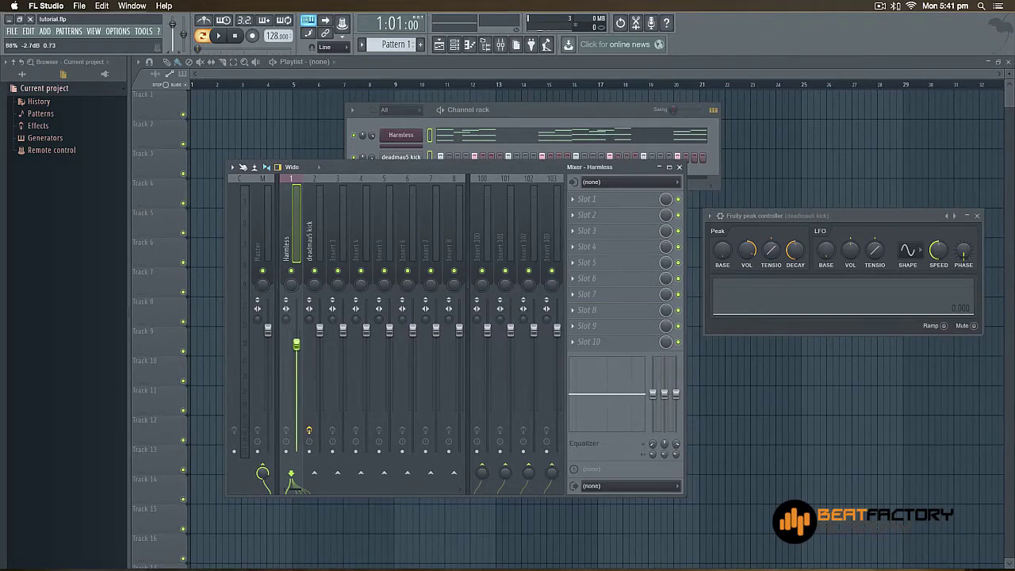
pyautogui.rightClick(295, 334)
pyautogui.click(305, 340)
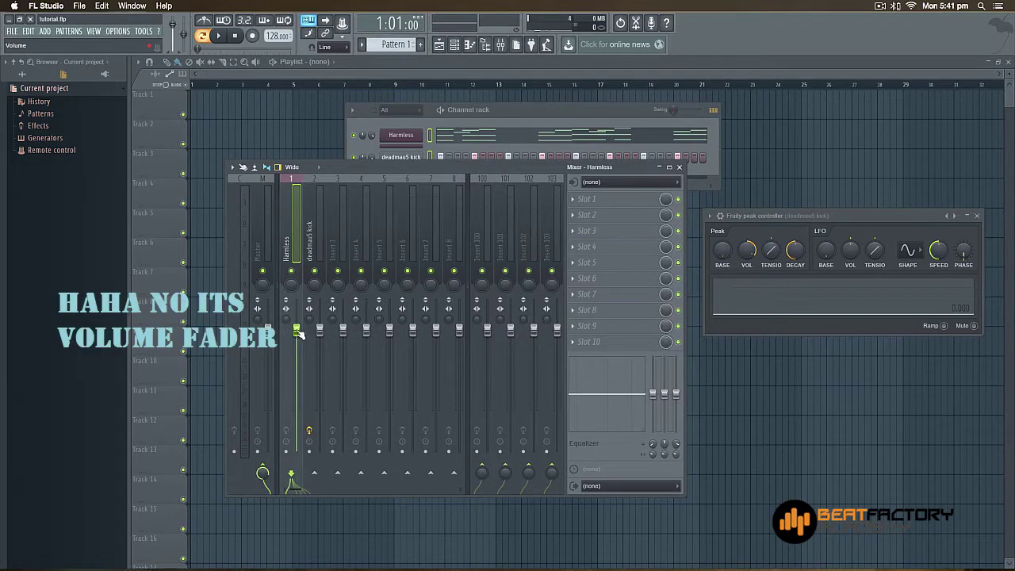
# Link the Harmless volume to the internal controller Peak ctrl - Peak
pyautogui.rightClick(298, 331)
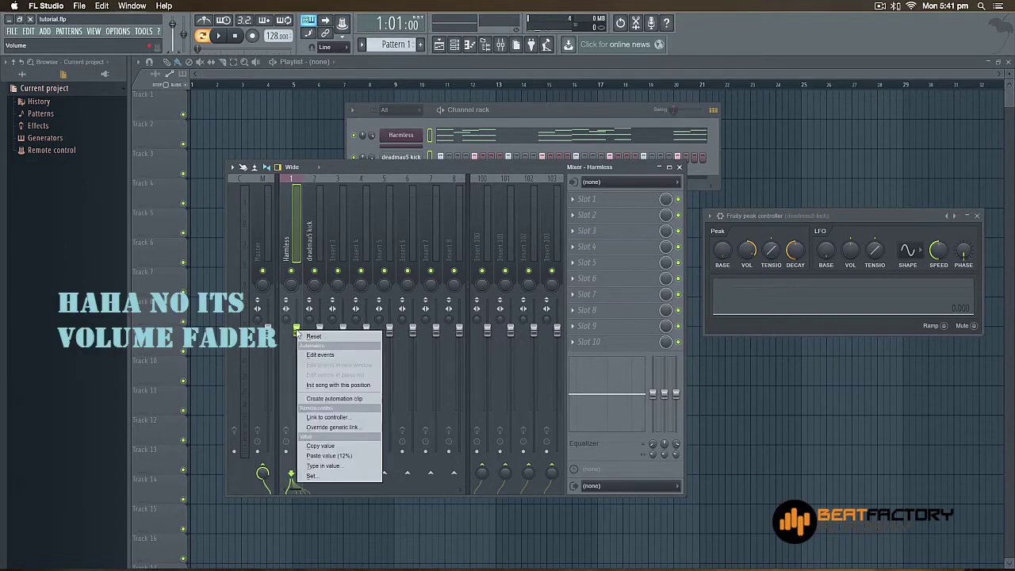
pyautogui.click(339, 419)
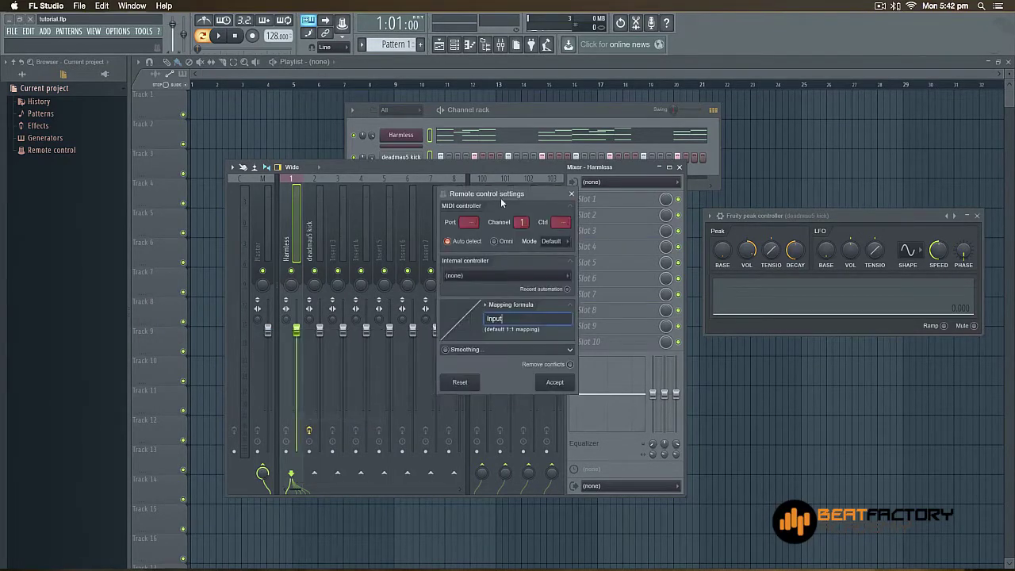
pyautogui.moveTo(501, 199); pyautogui.dragTo(520, 183)
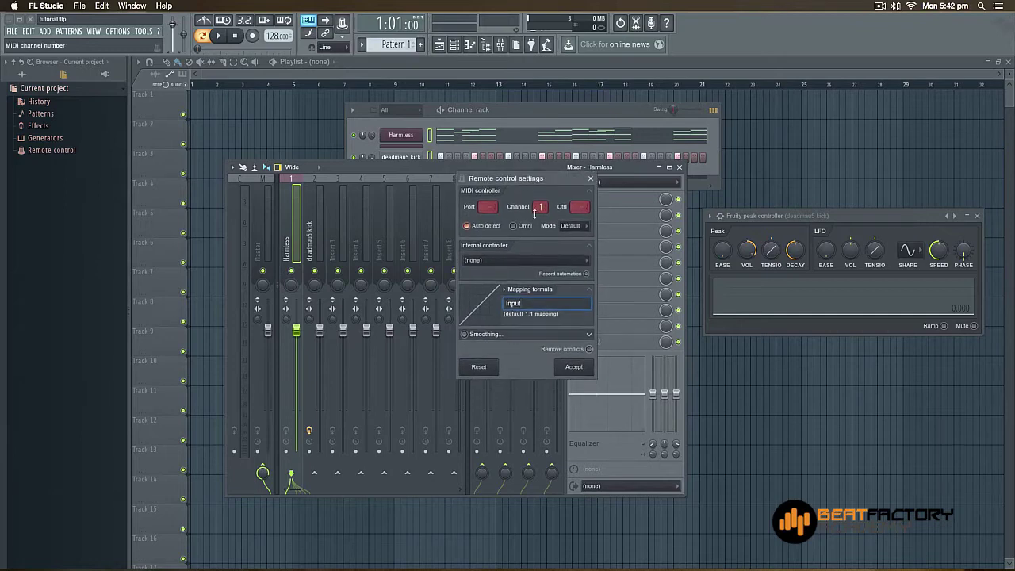
pyautogui.click(501, 262)
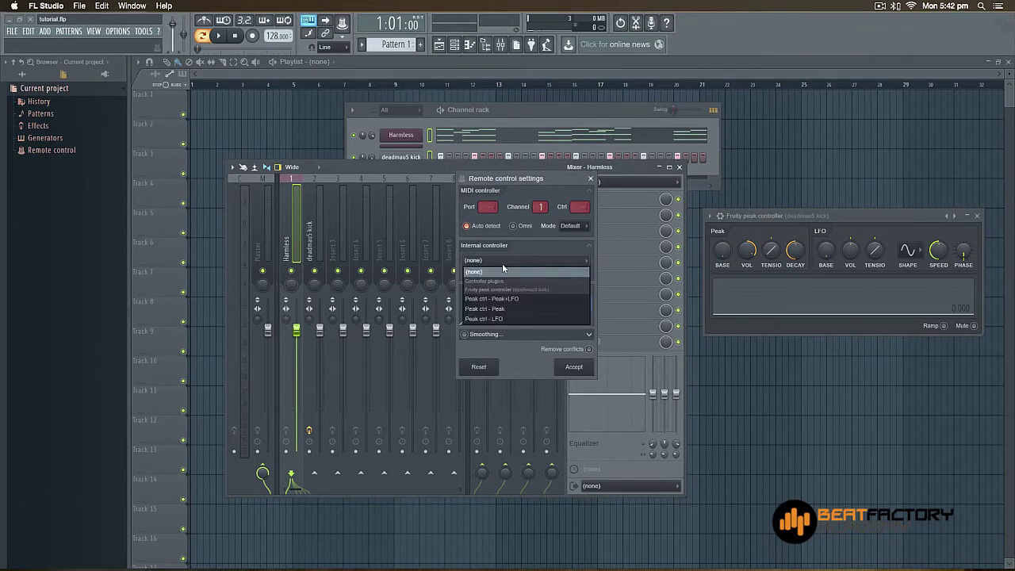
pyautogui.click(493, 310)
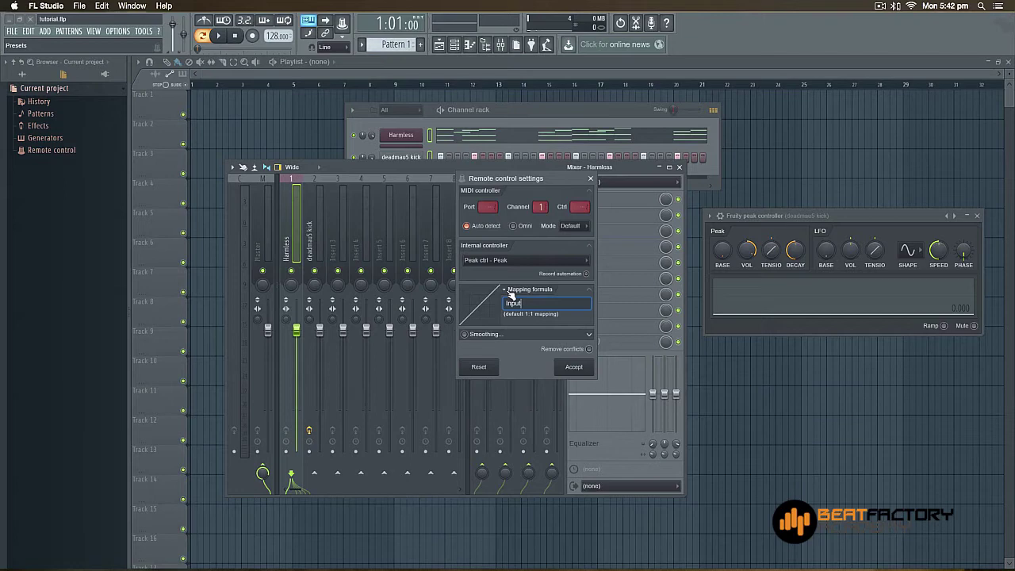
# Set the link's mapping formula to the Inverted preset and accept it
pyautogui.click(504, 290)
pyautogui.click(504, 290)
pyautogui.click(506, 294)
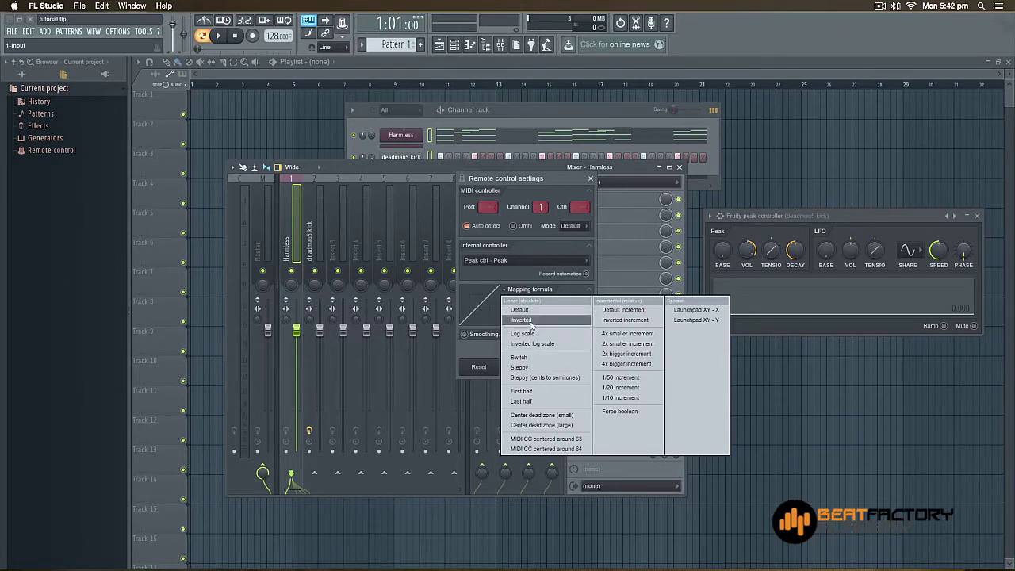
pyautogui.click(536, 321)
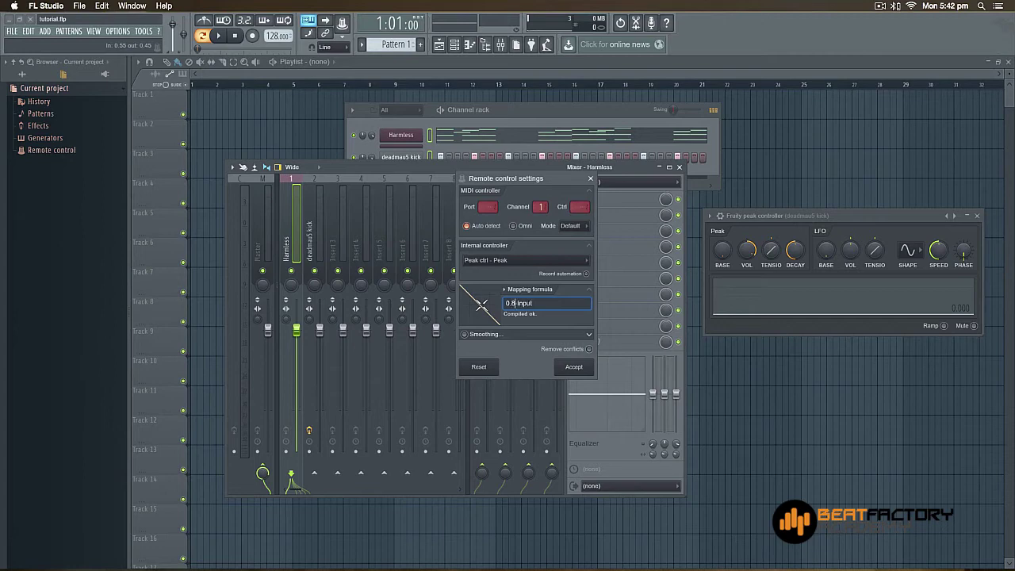
pyautogui.click(574, 367)
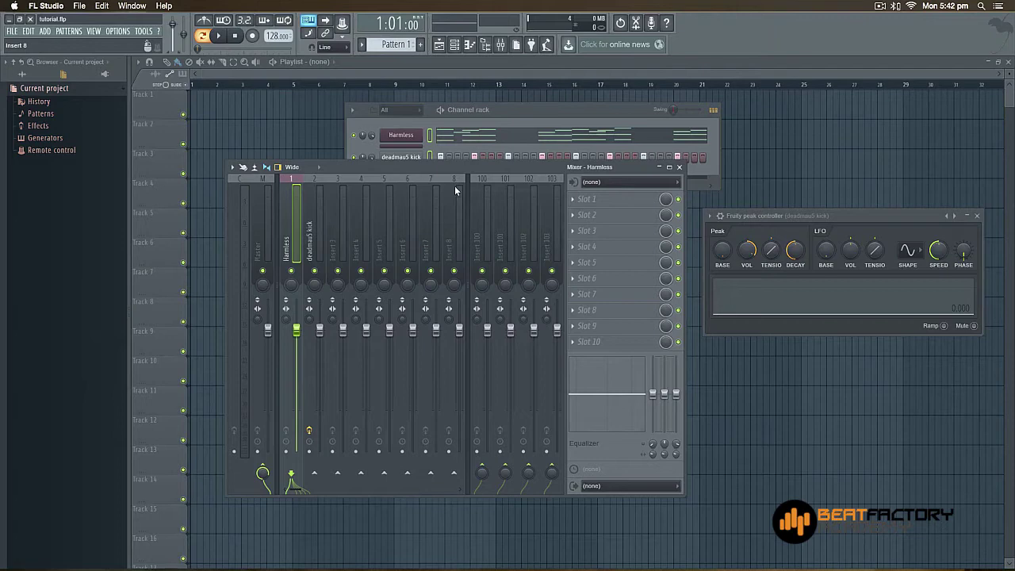
# Start playback and bring the kick insert's peak controller into view
pyautogui.press('space')
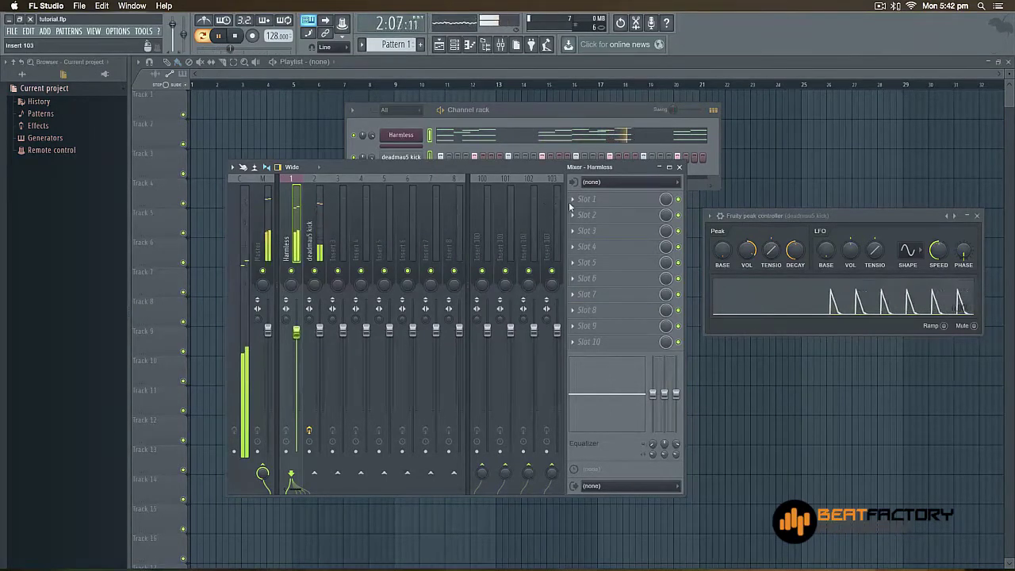
pyautogui.click(755, 215)
pyautogui.moveTo(754, 216); pyautogui.dragTo(622, 225)
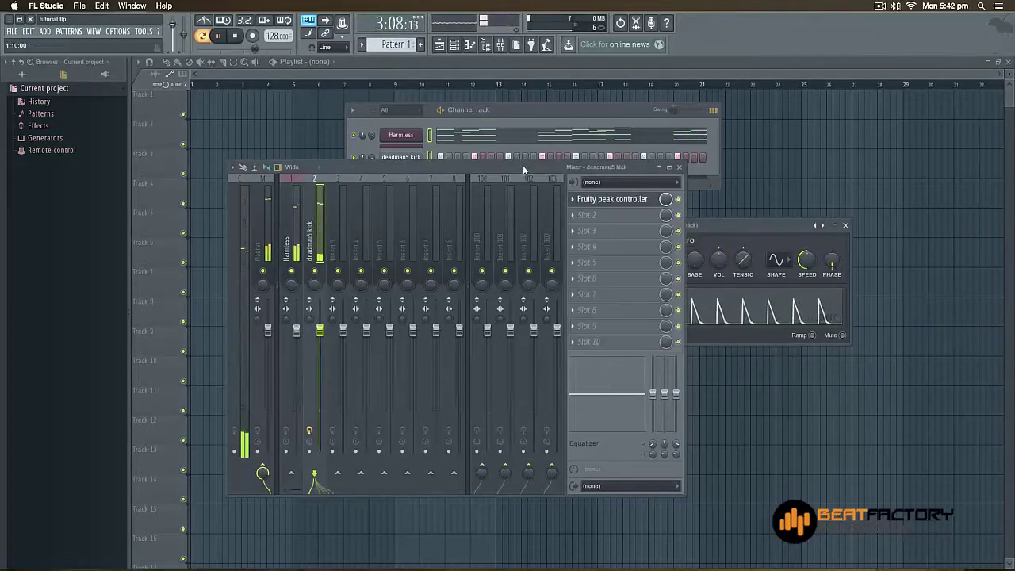
pyautogui.moveTo(523, 165); pyautogui.dragTo(502, 152)
pyautogui.click(712, 226)
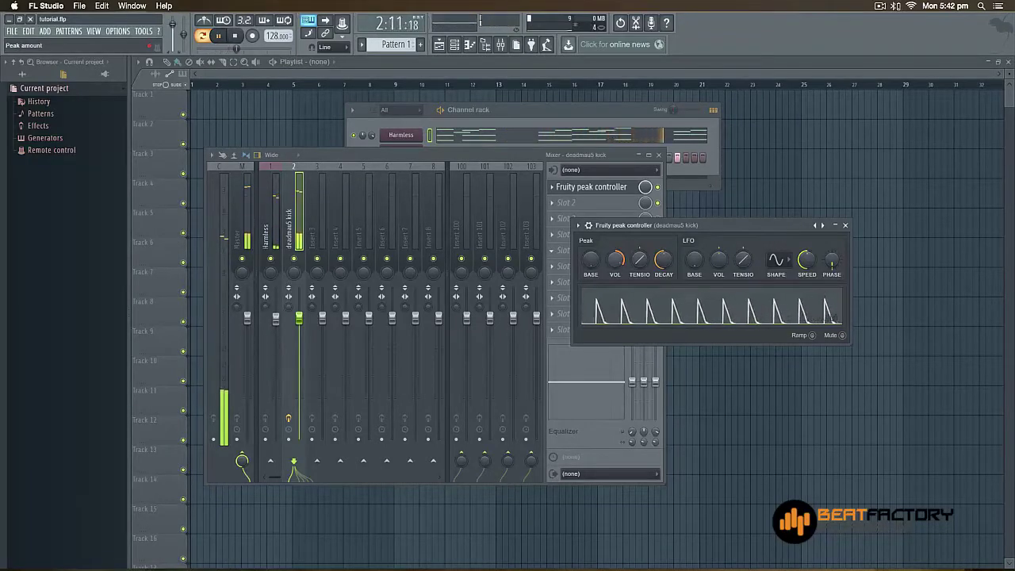
# Adjust the Peak volume, trying 200%, 27% and 53% before settling near 178%
pyautogui.moveTo(619, 270); pyautogui.dragTo(615, 270)
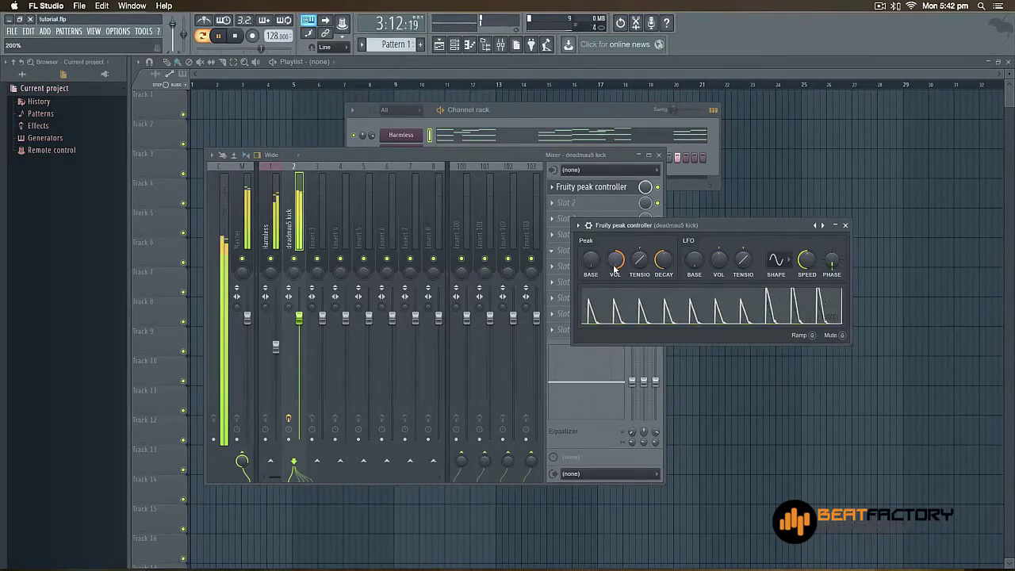
pyautogui.moveTo(614, 266); pyautogui.dragTo(614, 317)
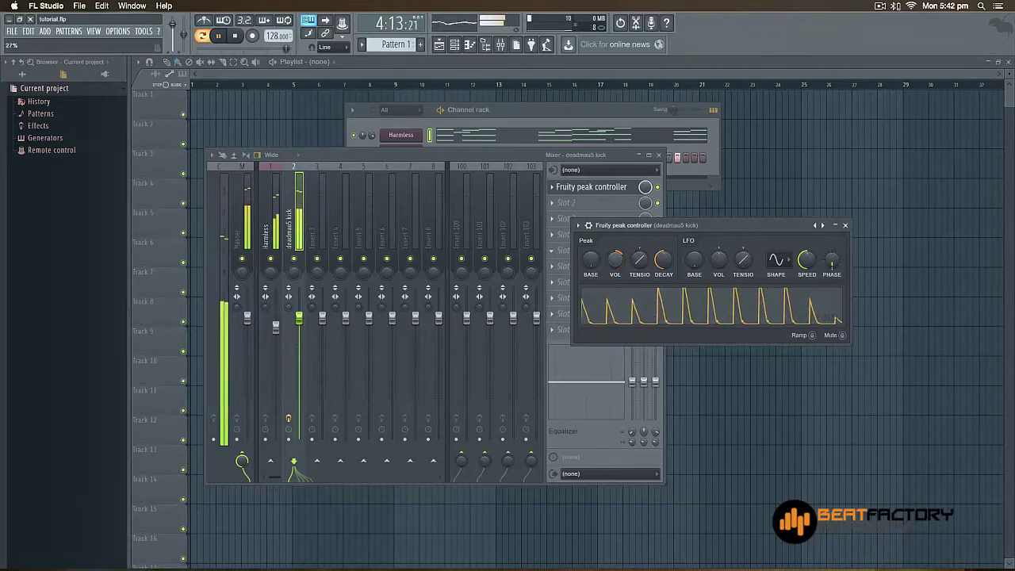
pyautogui.moveTo(615, 261); pyautogui.dragTo(615, 238)
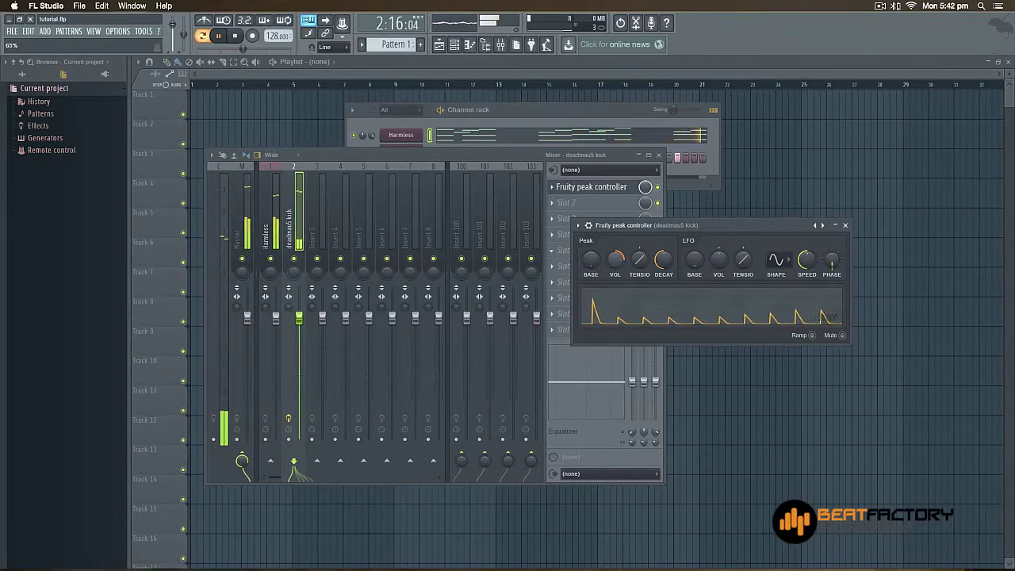
pyautogui.moveTo(615, 262); pyautogui.dragTo(615, 230)
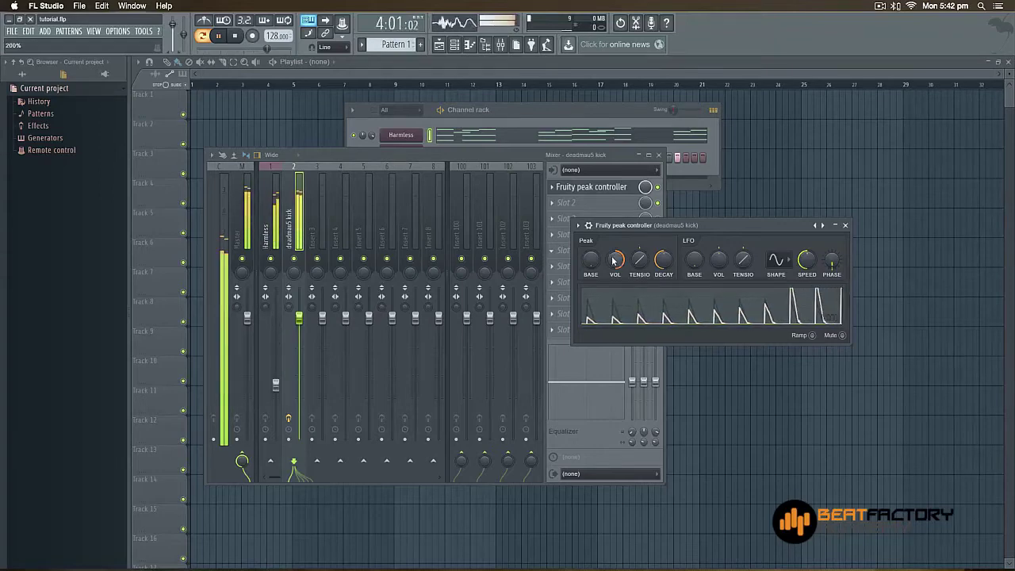
# Raise the Peak tension for square pulses and shorten the decay for fast-falling peaks
pyautogui.moveTo(633, 273)
pyautogui.mouseDown()
pyautogui.moveTo(632, 254)
pyautogui.moveTo(639, 274)
pyautogui.mouseUp()
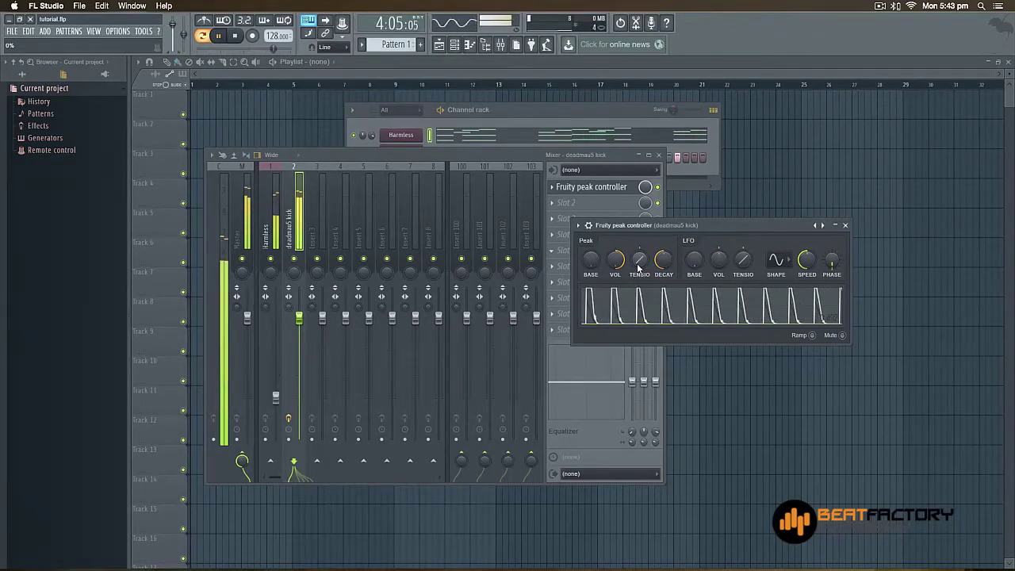
pyautogui.moveTo(639, 270)
pyautogui.mouseDown()
pyautogui.moveTo(639, 250)
pyautogui.moveTo(639, 269)
pyautogui.mouseUp()
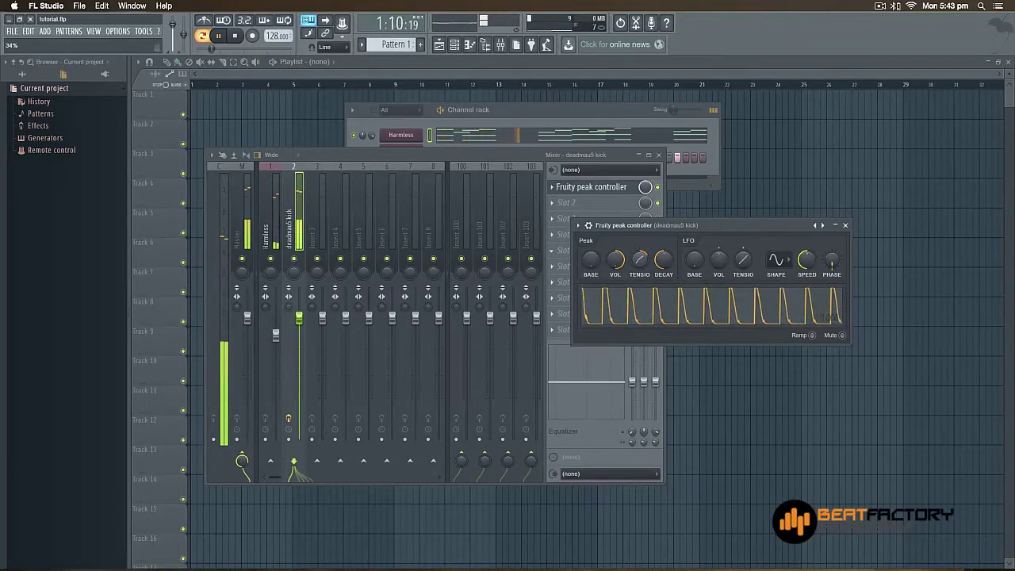
pyautogui.rightClick(642, 262)
pyautogui.click(674, 372)
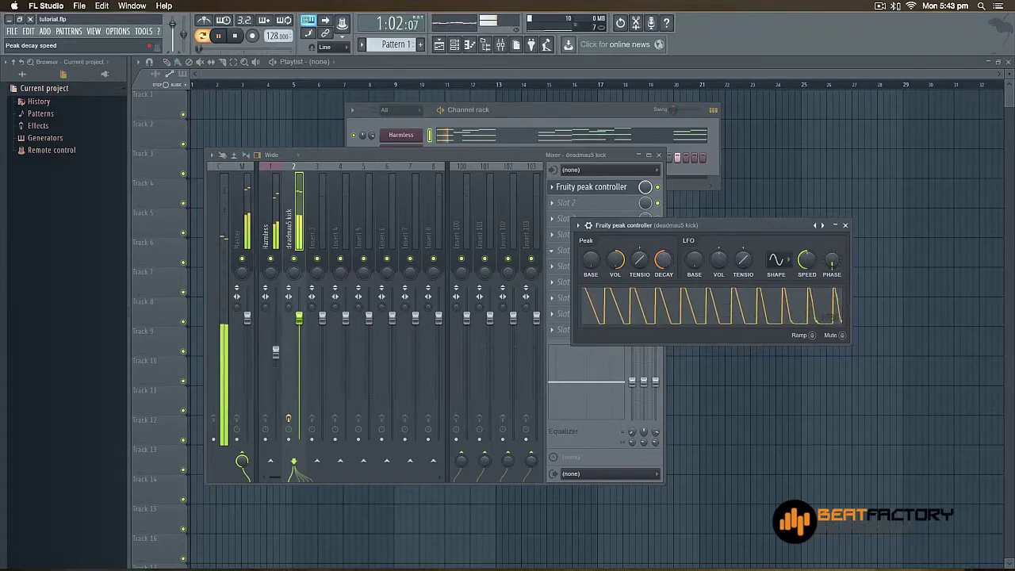
pyautogui.moveTo(663, 259); pyautogui.dragTo(667, 265)
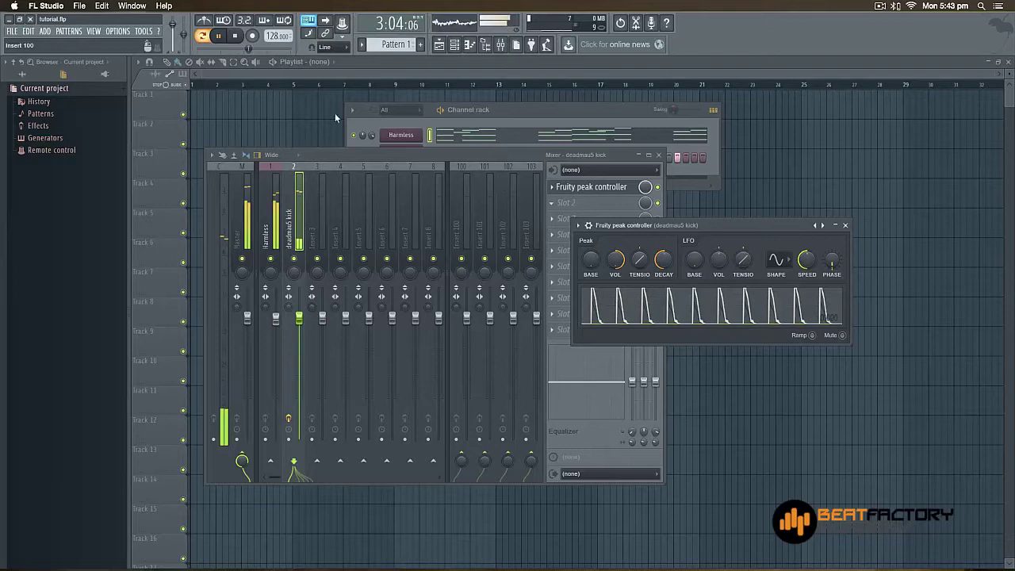
# Stop playback and rearrange the mixer and peak controller windows
pyautogui.press('space')
pyautogui.moveTo(525, 155); pyautogui.dragTo(575, 154)
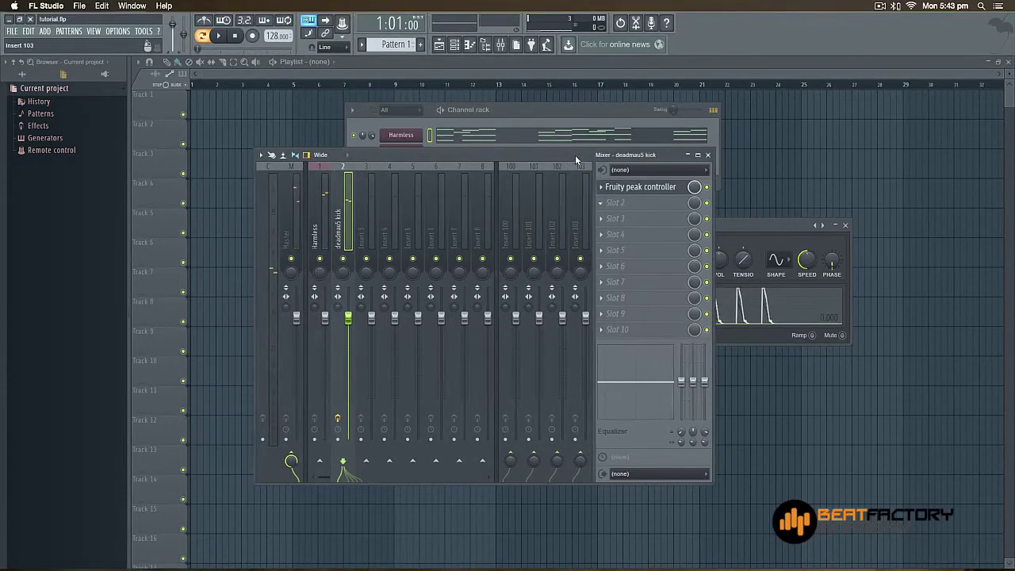
pyautogui.moveTo(723, 224); pyautogui.dragTo(775, 225)
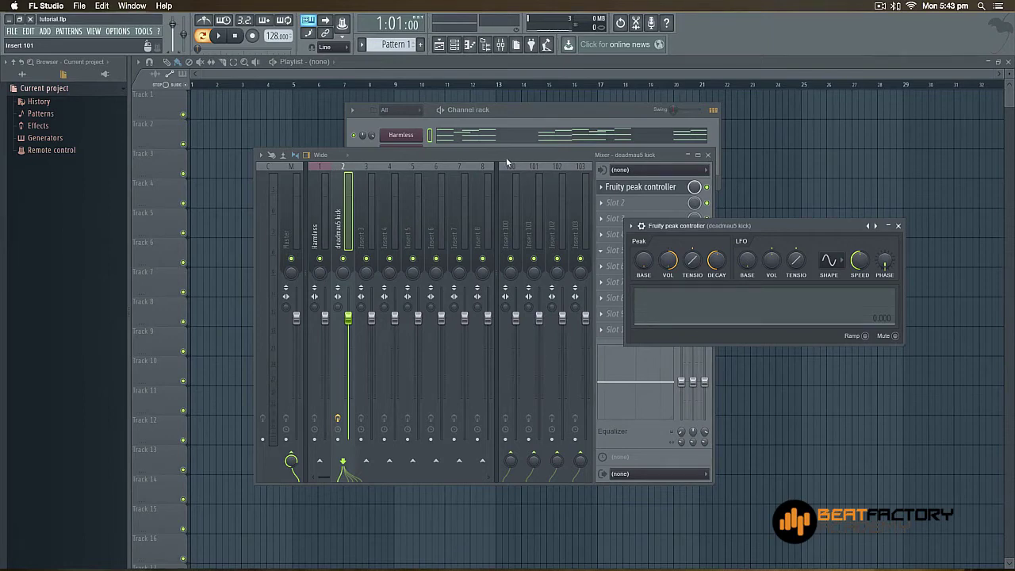
pyautogui.moveTo(662, 225); pyautogui.dragTo(693, 225)
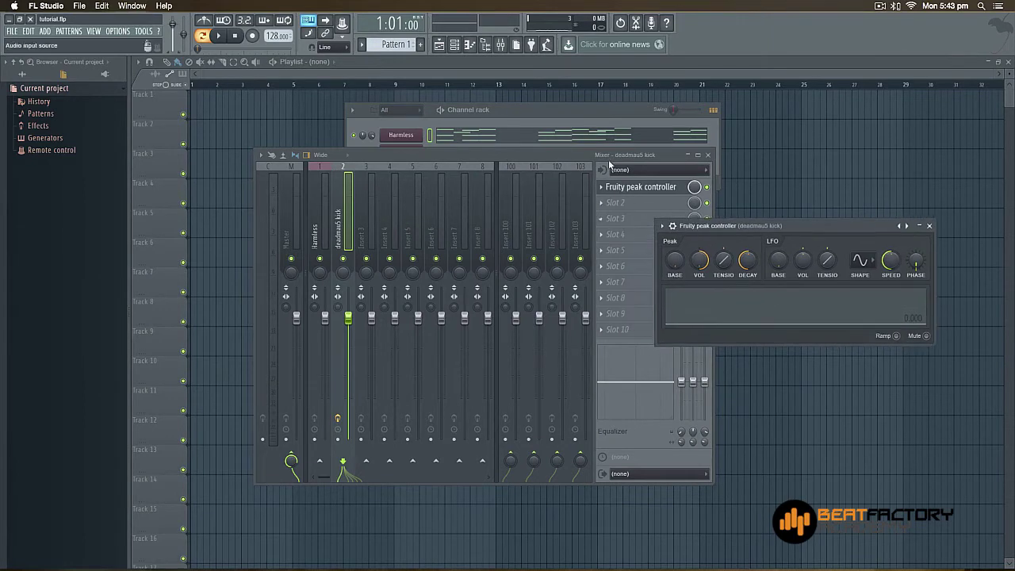
pyautogui.moveTo(586, 154); pyautogui.dragTo(500, 156)
pyautogui.moveTo(692, 225)
pyautogui.mouseDown()
pyautogui.moveTo(661, 227)
pyautogui.moveTo(686, 231)
pyautogui.mouseUp()
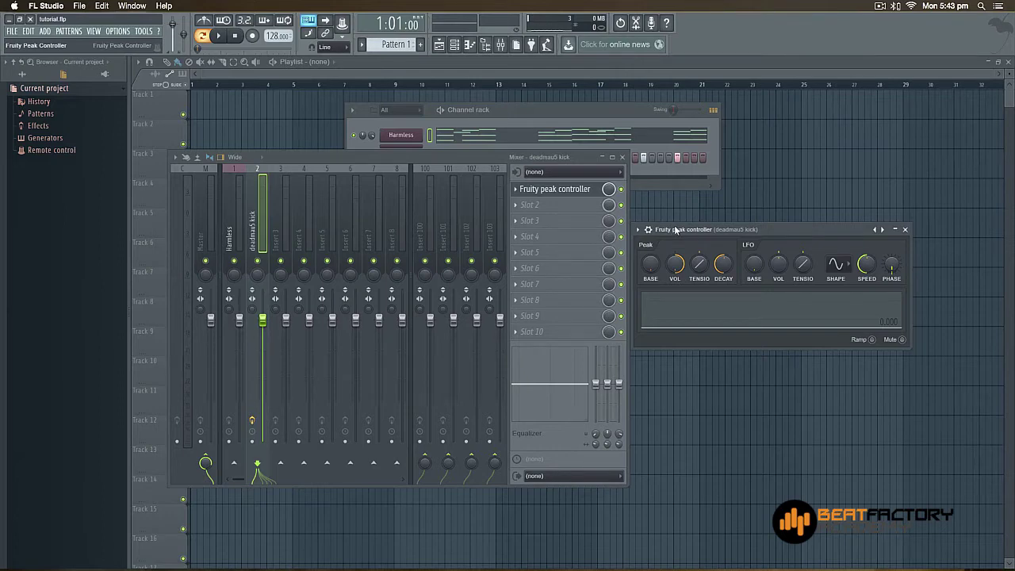
# Set the peak controller aside and switch the mixer to the Harmless track
pyautogui.moveTo(533, 157); pyautogui.dragTo(569, 159)
pyautogui.moveTo(706, 233)
pyautogui.mouseDown()
pyautogui.moveTo(766, 230)
pyautogui.moveTo(670, 226)
pyautogui.mouseUp()
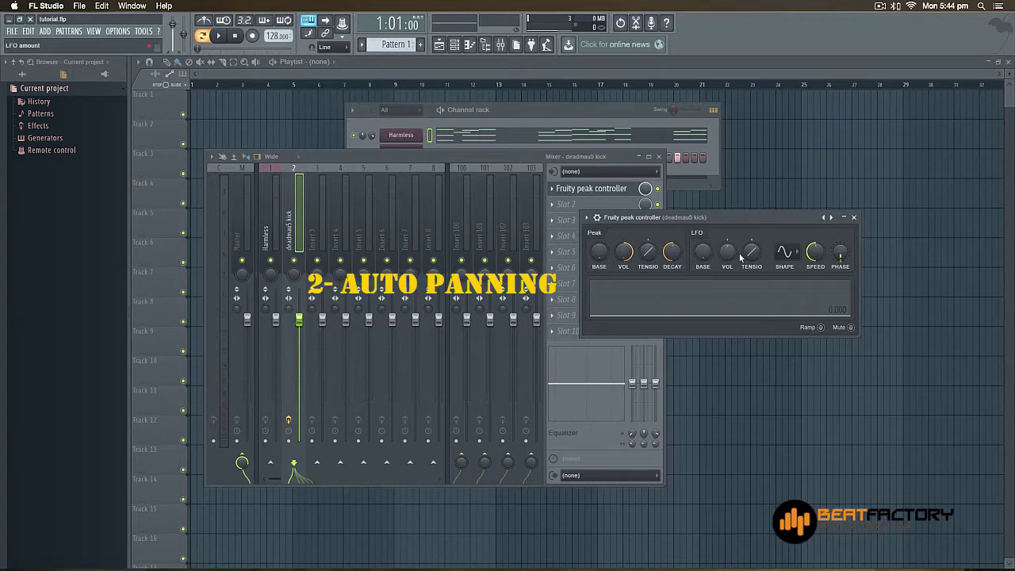
pyautogui.moveTo(724, 222); pyautogui.dragTo(743, 220)
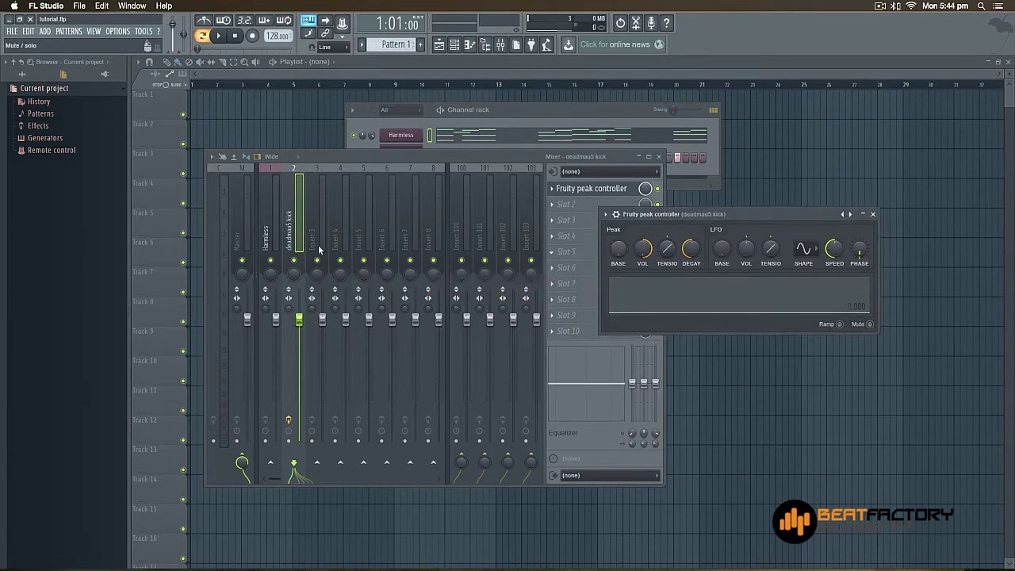
pyautogui.click(266, 234)
pyautogui.moveTo(362, 165); pyautogui.dragTo(487, 161)
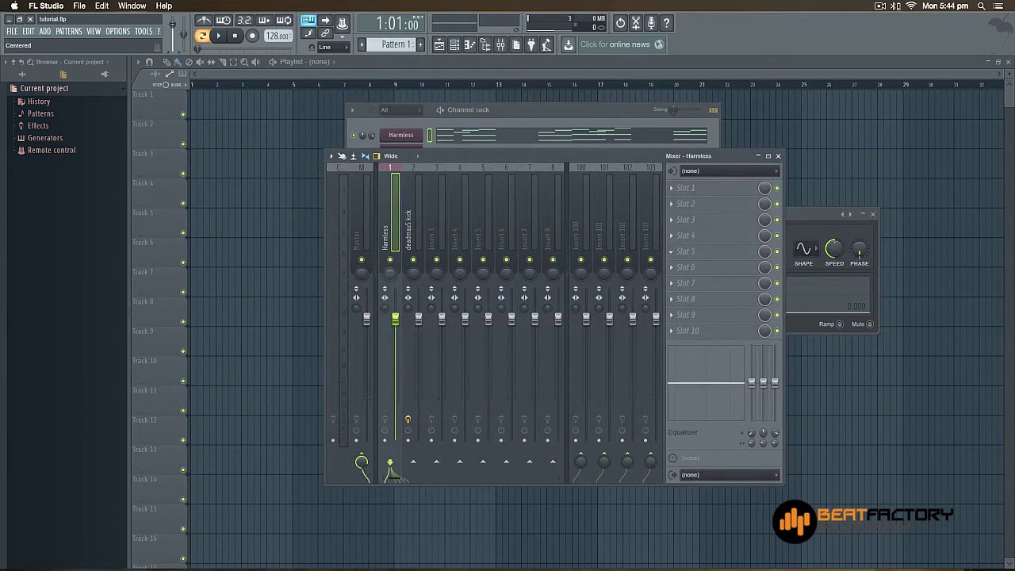
# Open the controller link settings for the Harmless pan knob
pyautogui.rightClick(391, 276)
pyautogui.click(390, 278)
pyautogui.rightClick(391, 276)
pyautogui.click(392, 277)
pyautogui.rightClick(392, 276)
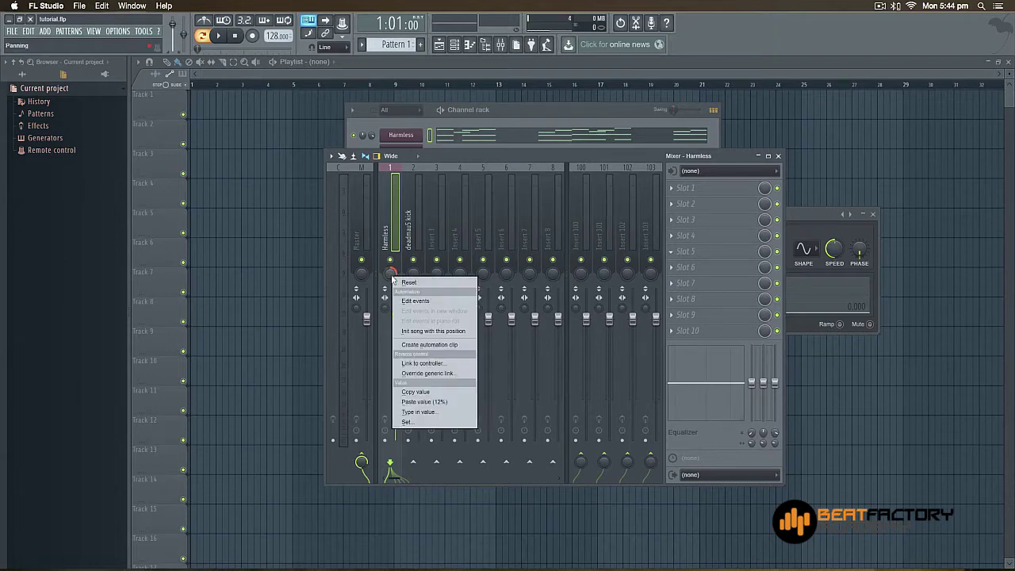
pyautogui.click(420, 364)
pyautogui.moveTo(517, 194); pyautogui.dragTo(610, 191)
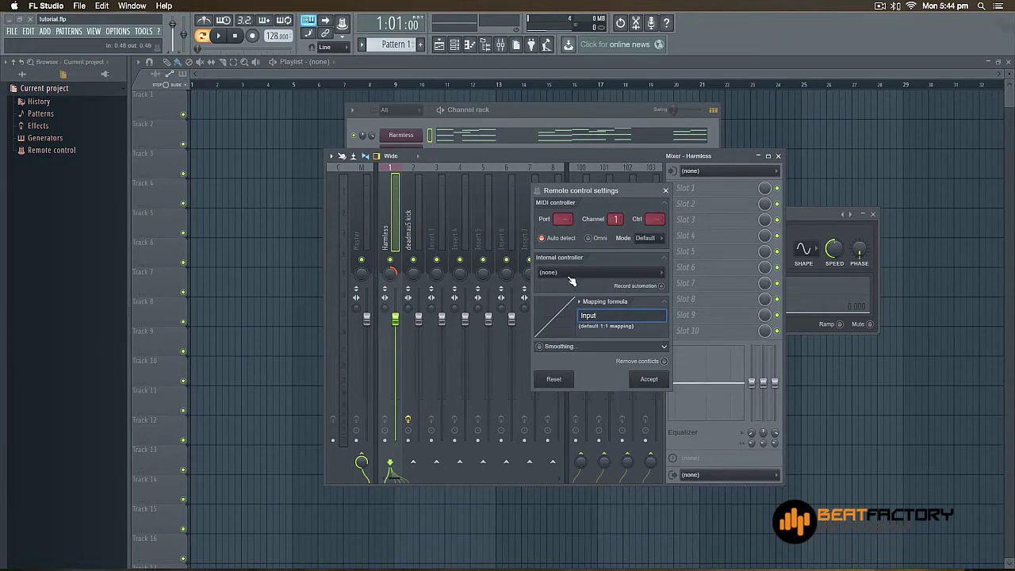
# Link the pan to the peak controller's LFO output with the default Input mapping
pyautogui.click(570, 275)
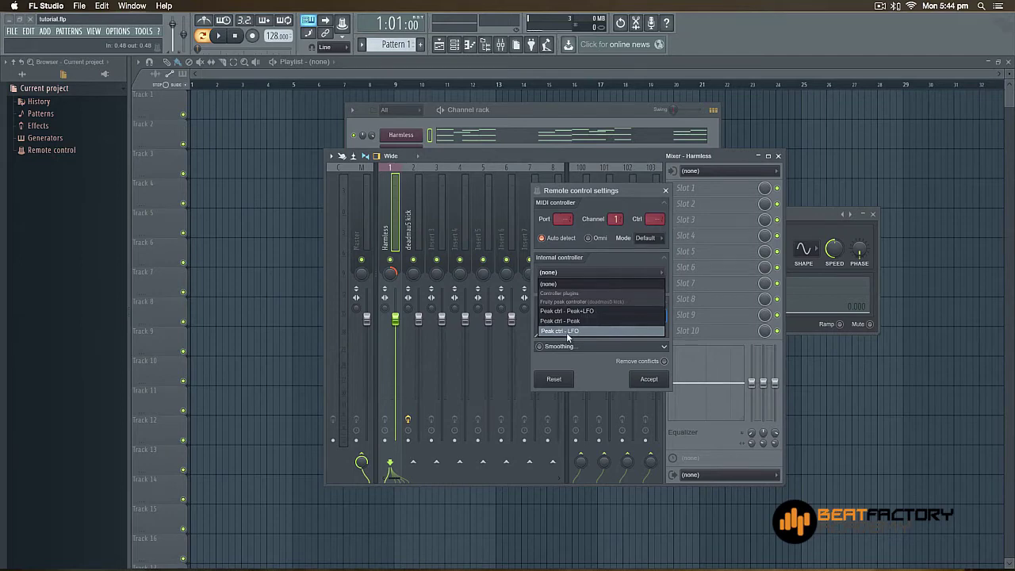
pyautogui.click(566, 332)
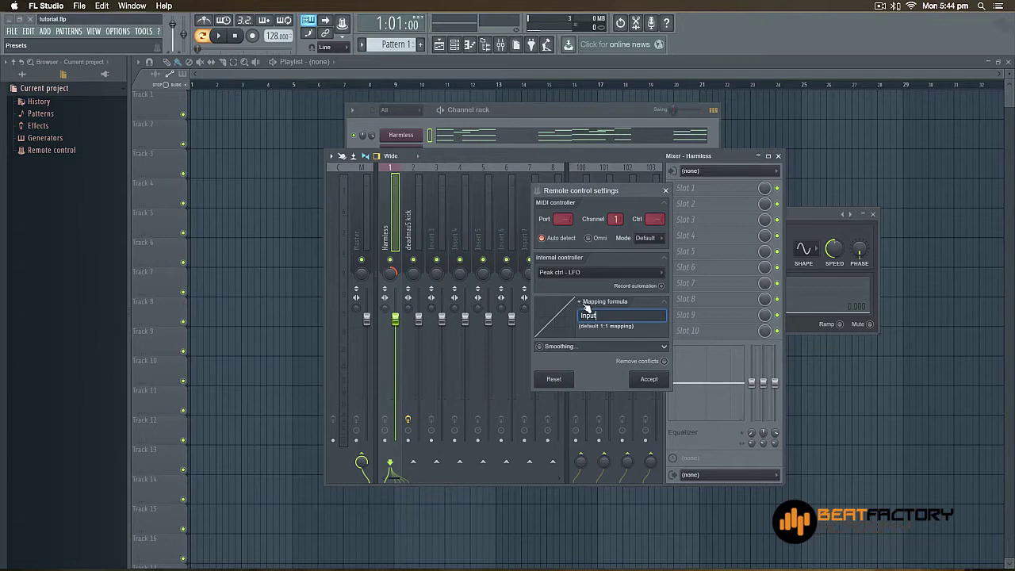
pyautogui.click(654, 316)
pyautogui.click(649, 379)
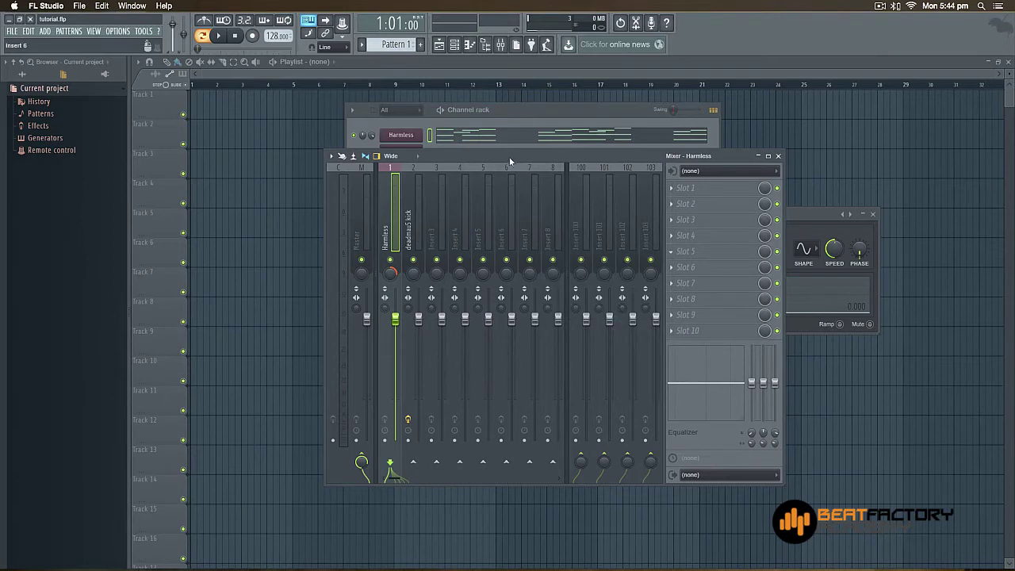
# Play the song and raise the peak controller's LFO volume so the Harmless chords auto-pan
pyautogui.click(793, 230)
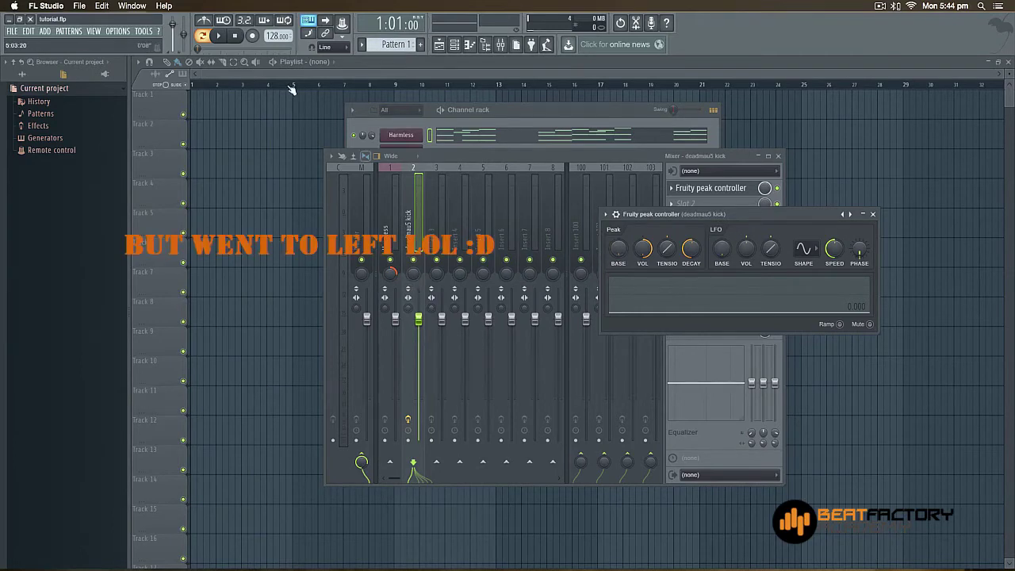
pyautogui.press('space')
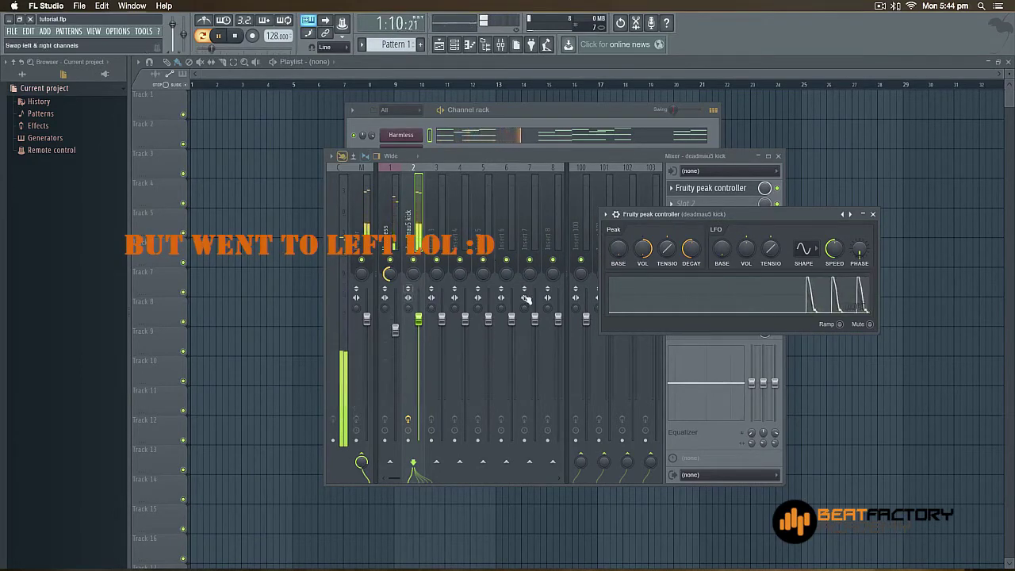
pyautogui.moveTo(746, 248); pyautogui.dragTo(746, 214)
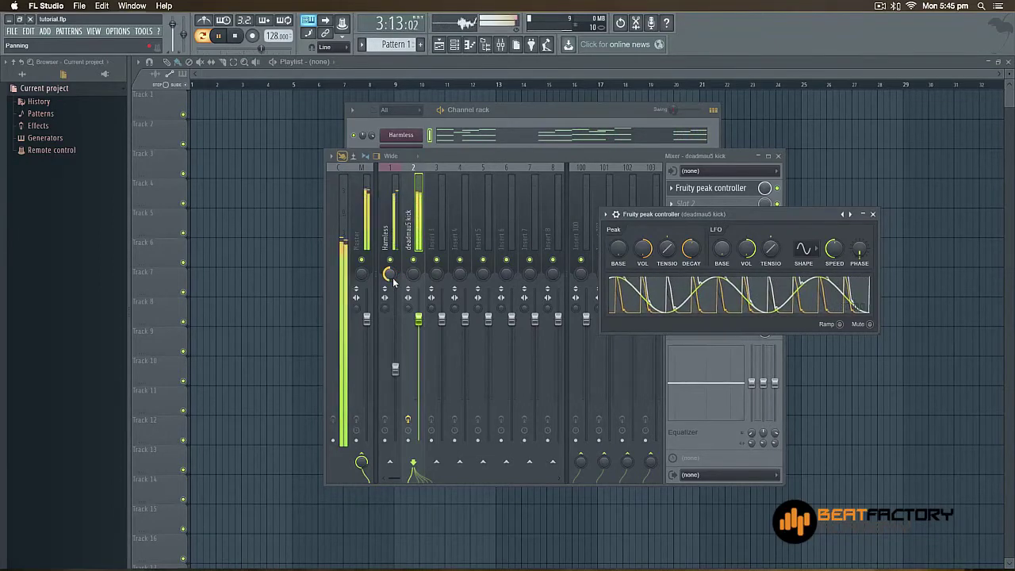
# Tempo-sync the peak controller's LFO speed to 8 steps
pyautogui.moveTo(690, 220); pyautogui.dragTo(660, 223)
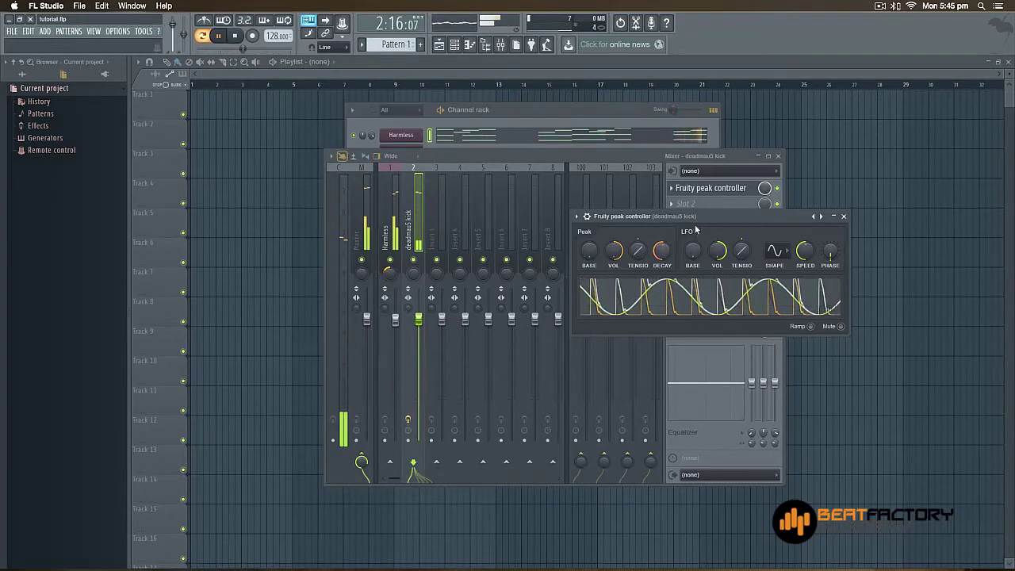
pyautogui.moveTo(651, 226); pyautogui.dragTo(612, 227)
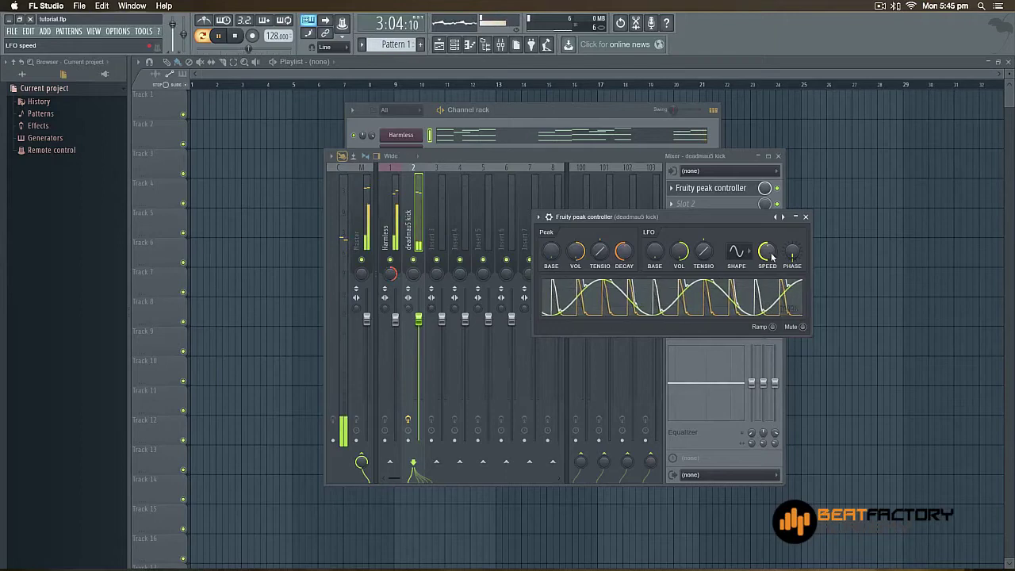
pyautogui.rightClick(768, 257)
pyautogui.moveTo(784, 272)
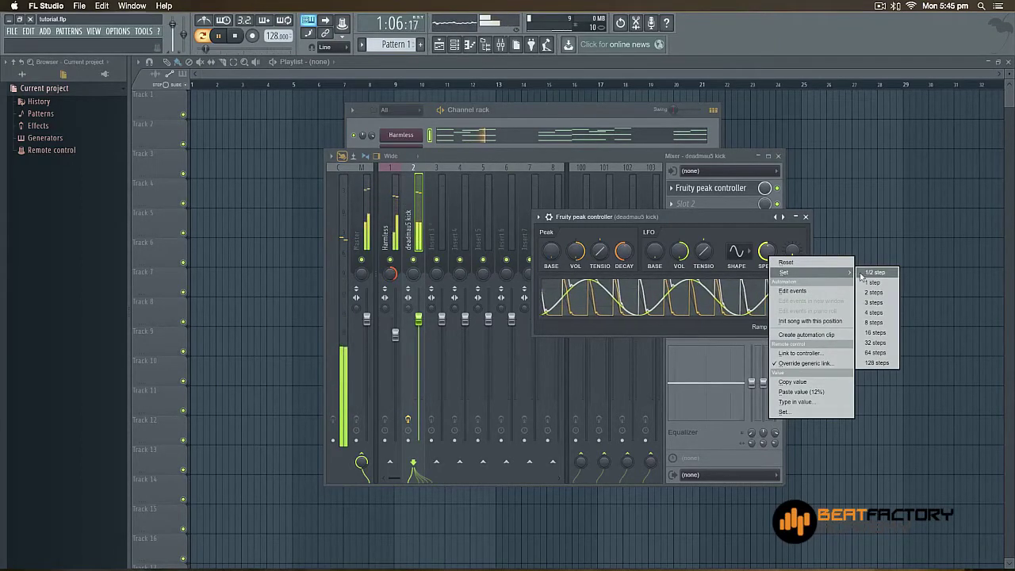
pyautogui.click(874, 322)
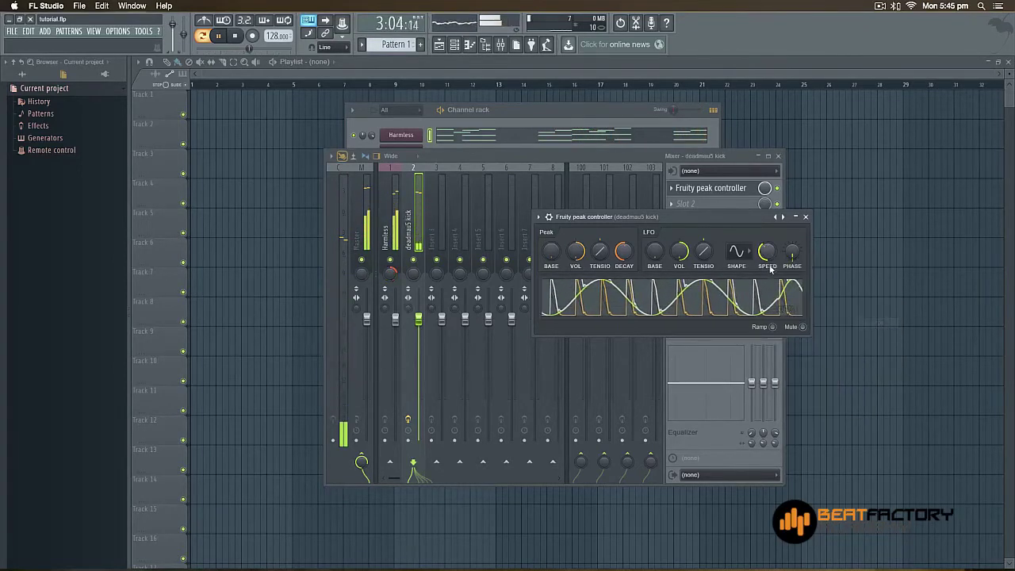
# Try triangle, square and saw LFO shapes, return to sine, then adjust the LFO phase
pyautogui.click(742, 255)
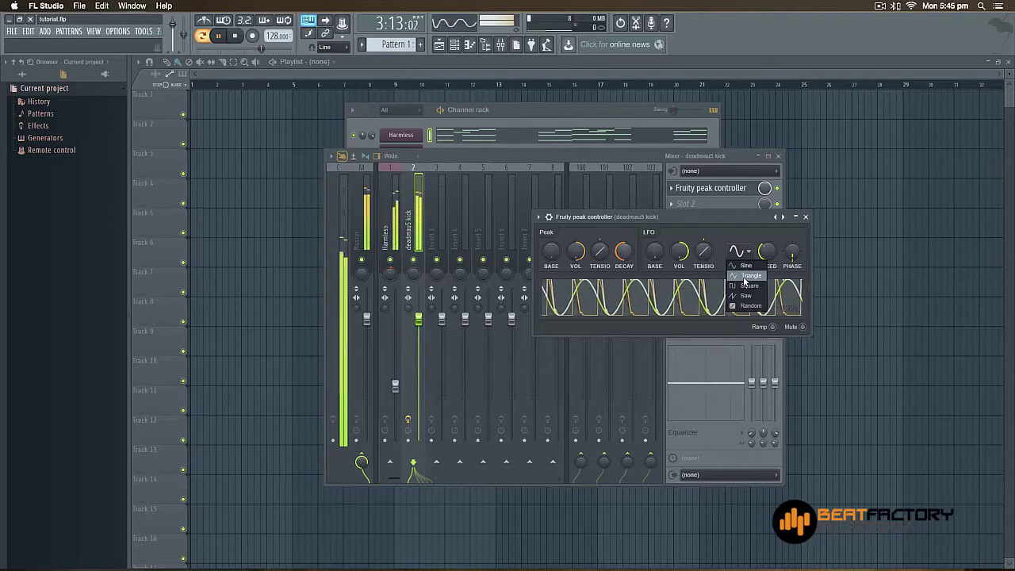
pyautogui.click(743, 276)
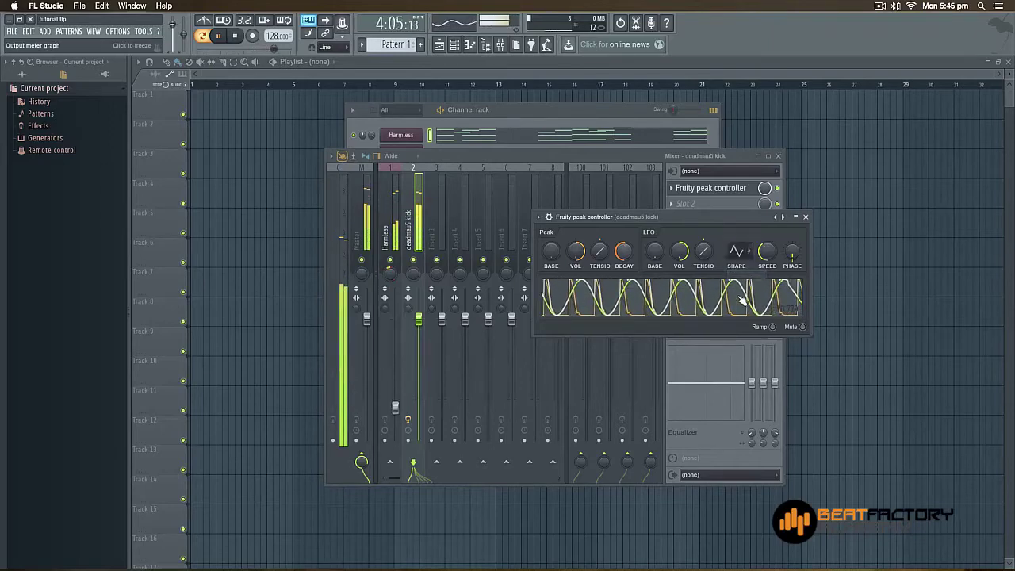
pyautogui.click(742, 255)
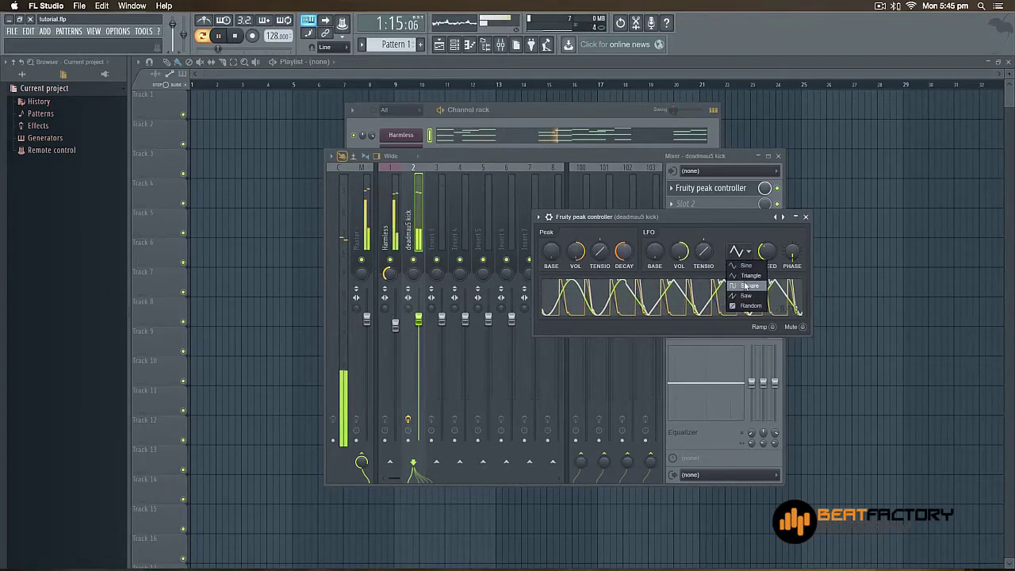
pyautogui.click(748, 286)
pyautogui.click(737, 252)
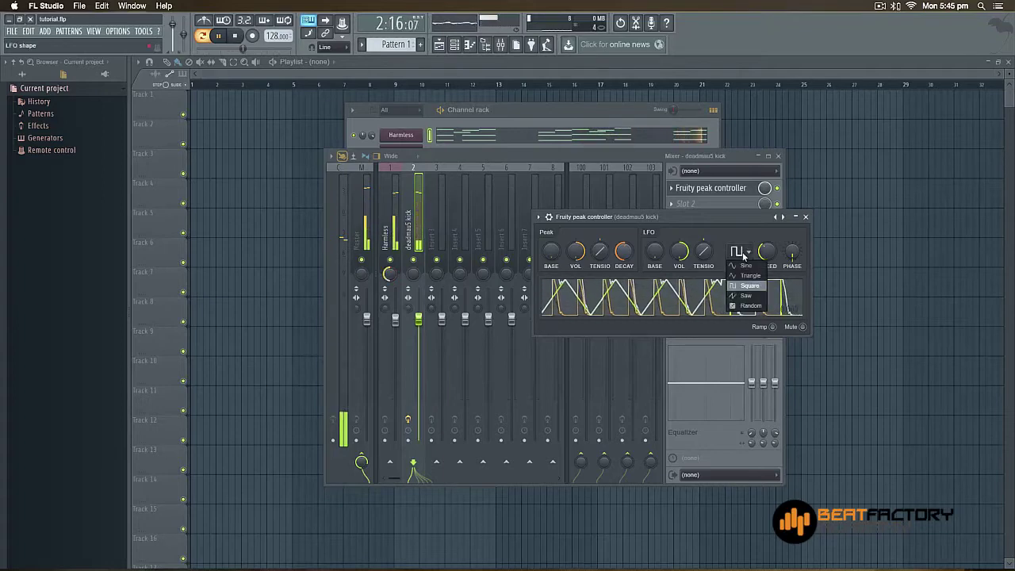
pyautogui.click(746, 295)
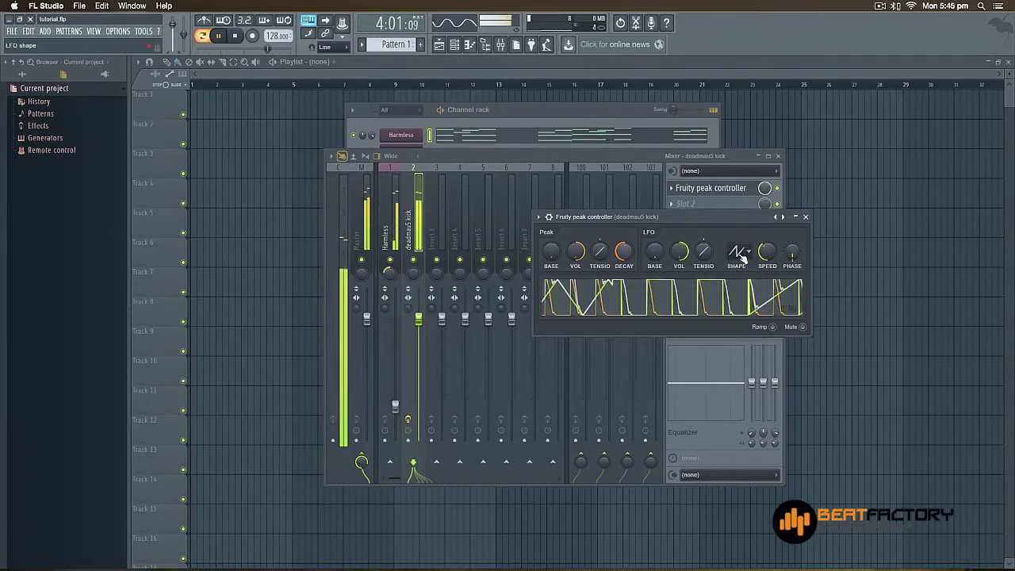
pyautogui.click(737, 251)
pyautogui.click(744, 266)
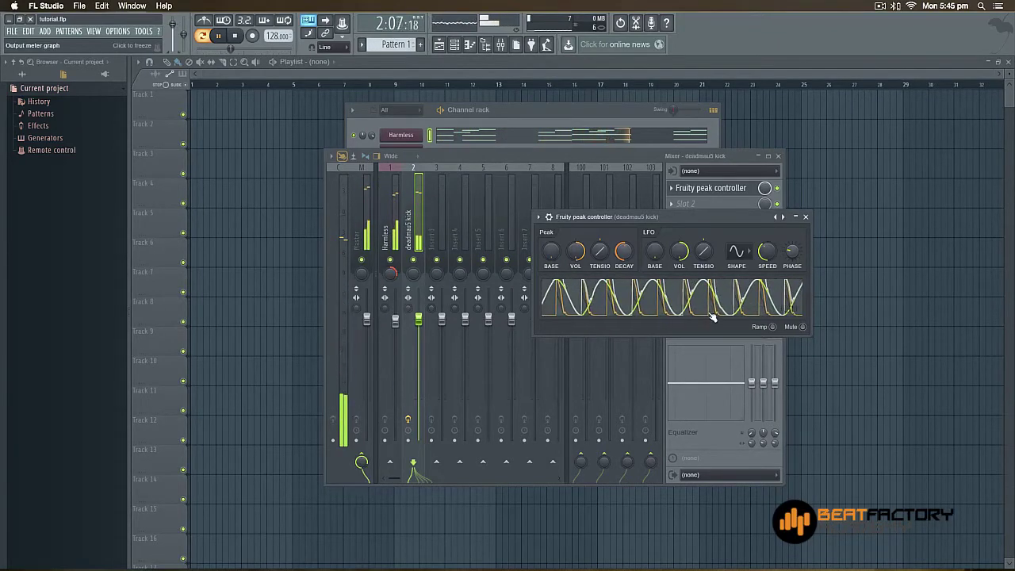
pyautogui.moveTo(792, 251)
pyautogui.mouseDown()
pyautogui.moveTo(792, 270)
pyautogui.moveTo(792, 237)
pyautogui.moveTo(796, 253)
pyautogui.mouseUp()
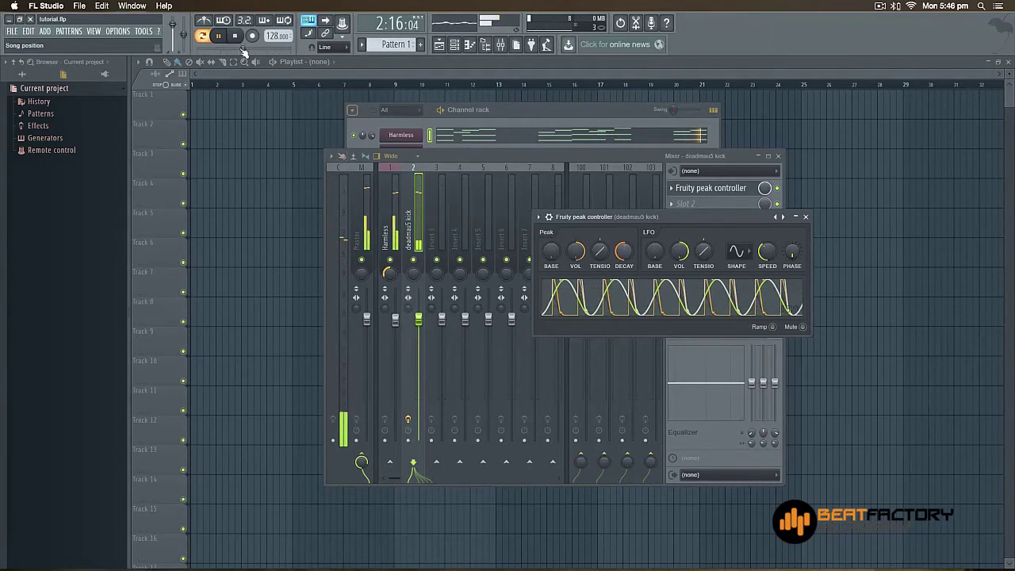
# Stop playback, close the peak controller, and set the Harmless synth's Reverb to Off
pyautogui.press('space')
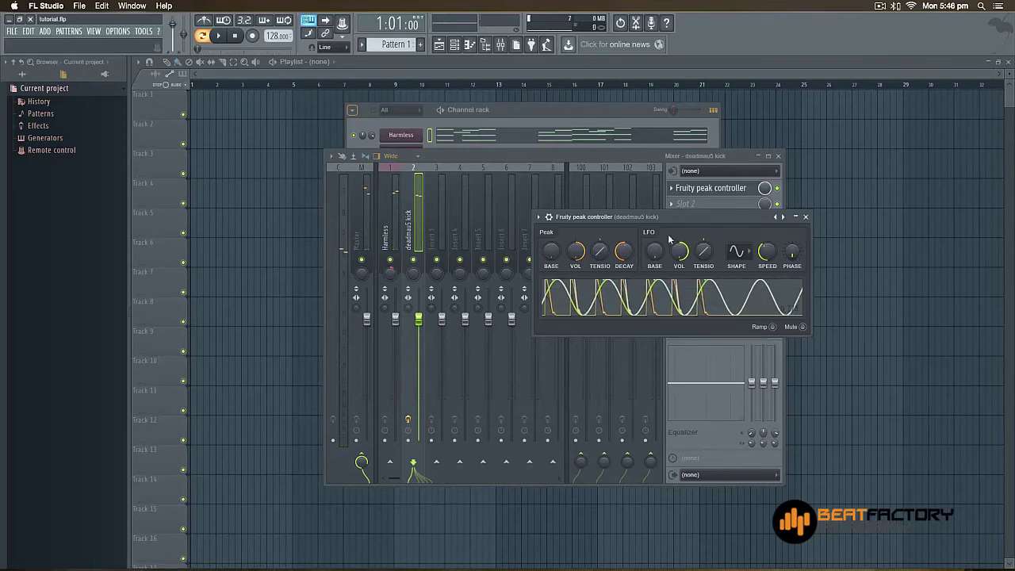
pyautogui.click(806, 217)
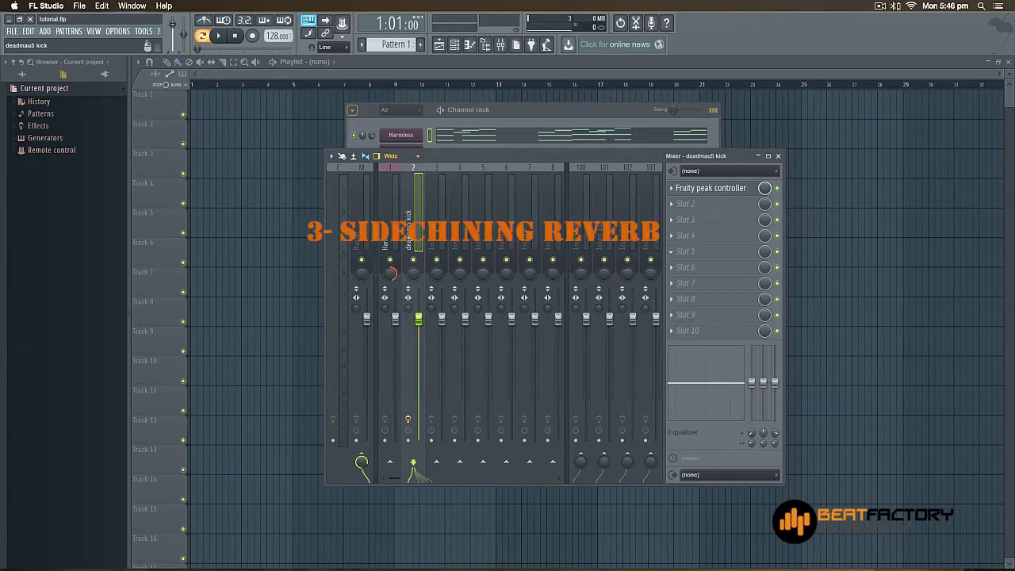
pyautogui.click(388, 237)
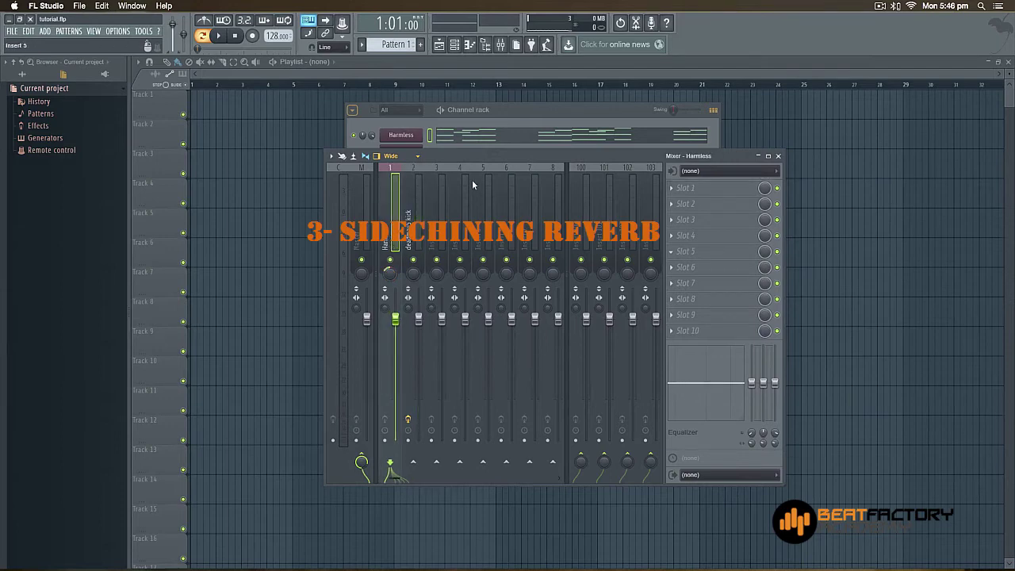
pyautogui.click(402, 141)
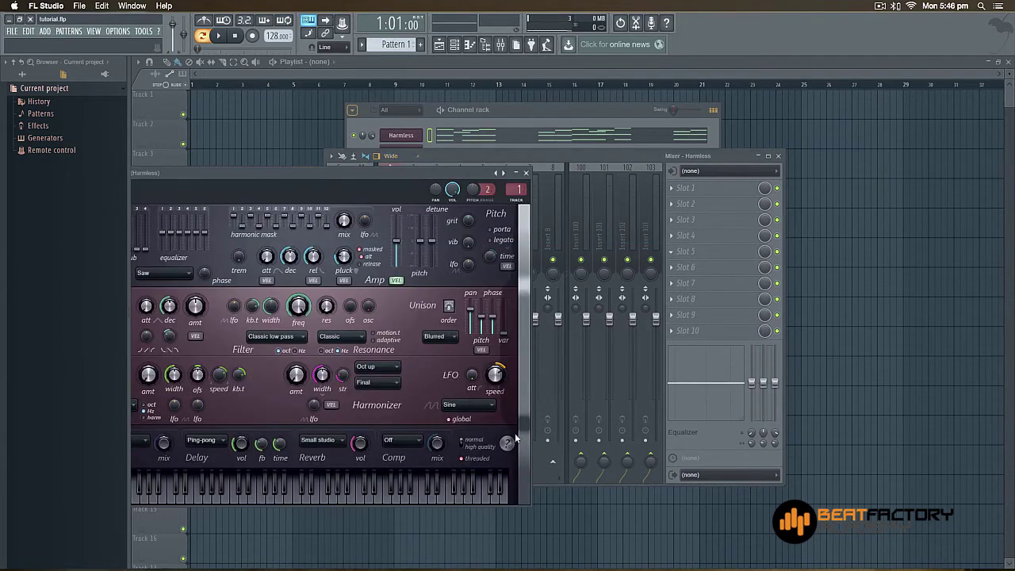
pyautogui.click(324, 441)
# Load Fruity Reeverb 2 into the first effect slot of the Harmless insert
pyautogui.click(525, 173)
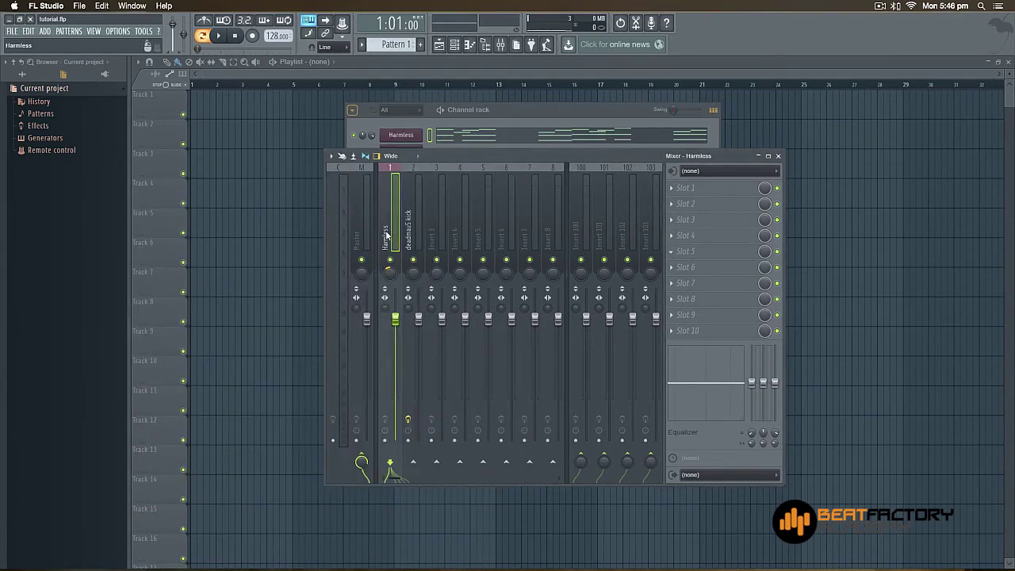
pyautogui.click(671, 189)
pyautogui.moveTo(725, 202)
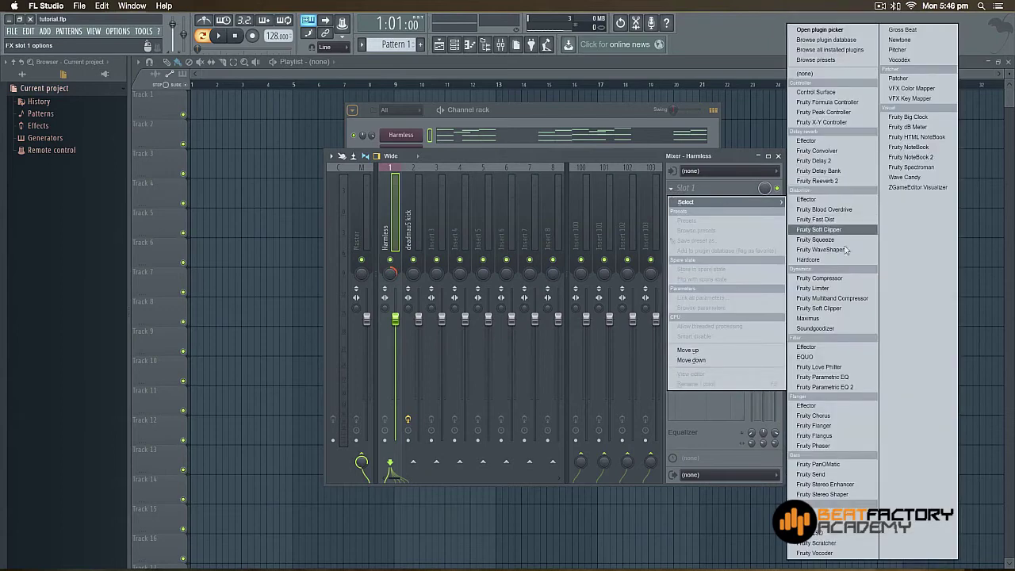
pyautogui.click(822, 181)
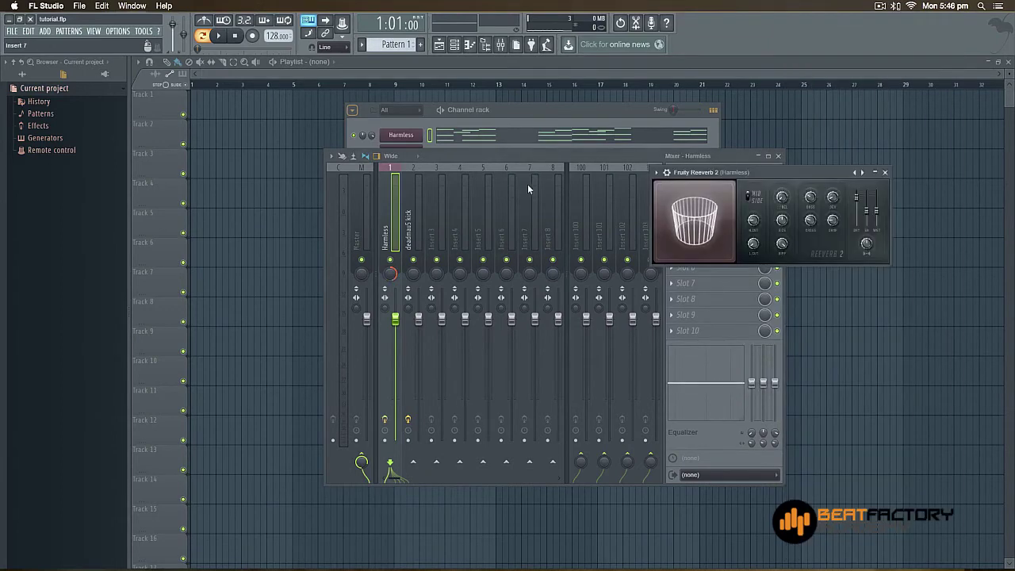
pyautogui.moveTo(717, 180)
pyautogui.mouseDown()
pyautogui.moveTo(613, 169)
pyautogui.moveTo(581, 177)
pyautogui.mouseUp()
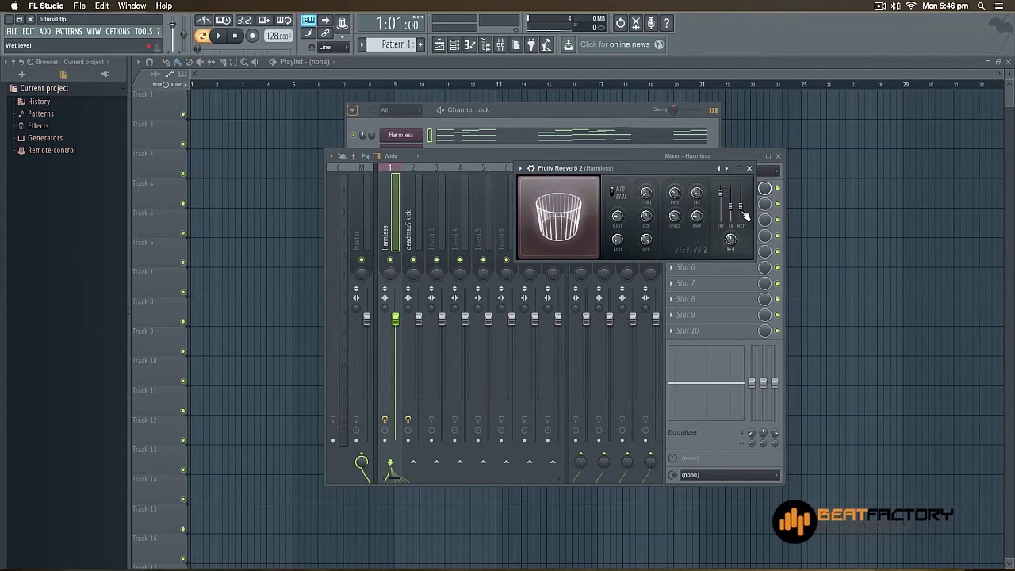
# Sweep the reverb WET from maximum to zero, then settle it around 23%
pyautogui.moveTo(389, 272); pyautogui.dragTo(389, 286)
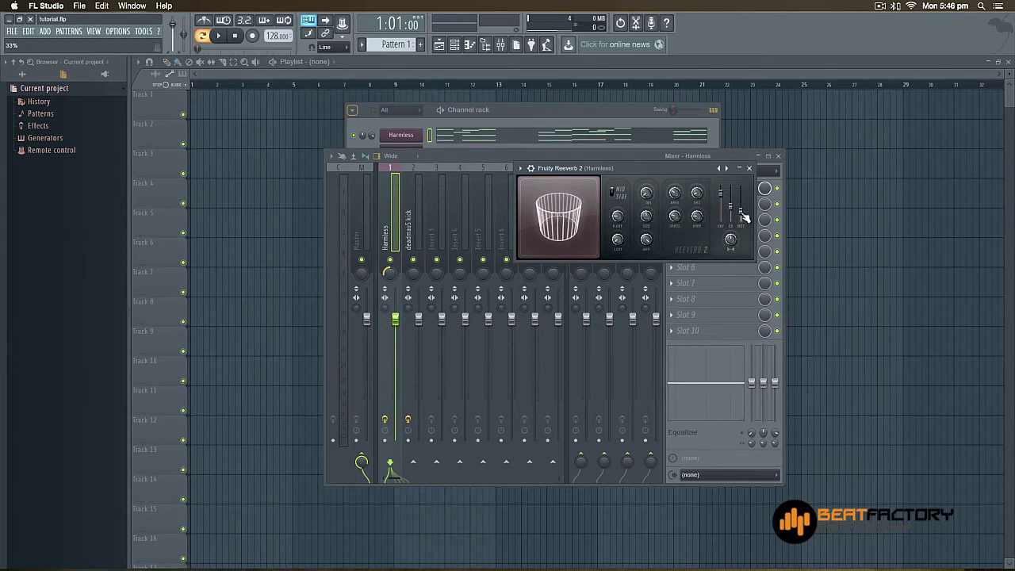
pyautogui.moveTo(390, 272); pyautogui.dragTo(389, 262)
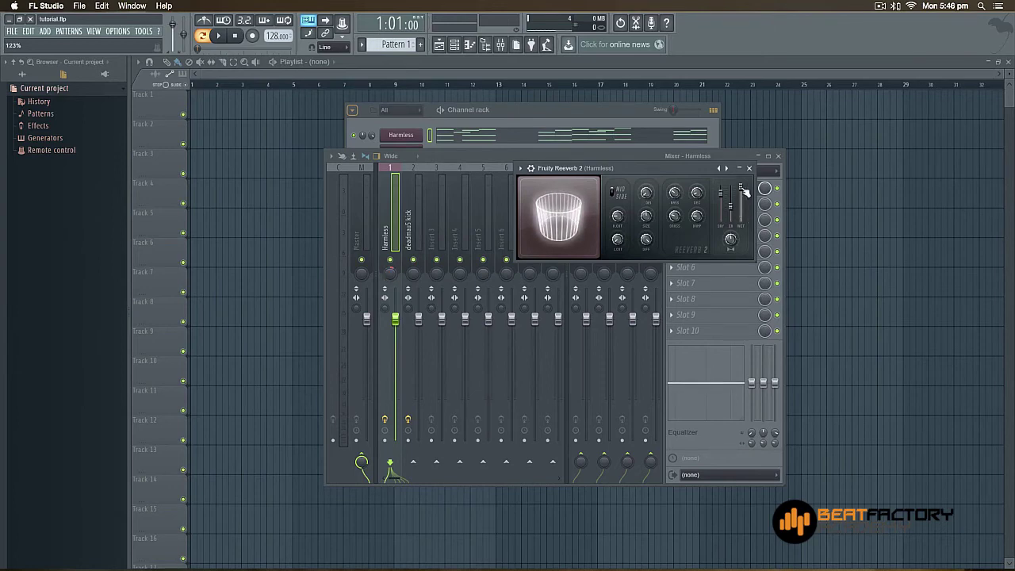
pyautogui.moveTo(745, 193); pyautogui.dragTo(742, 219)
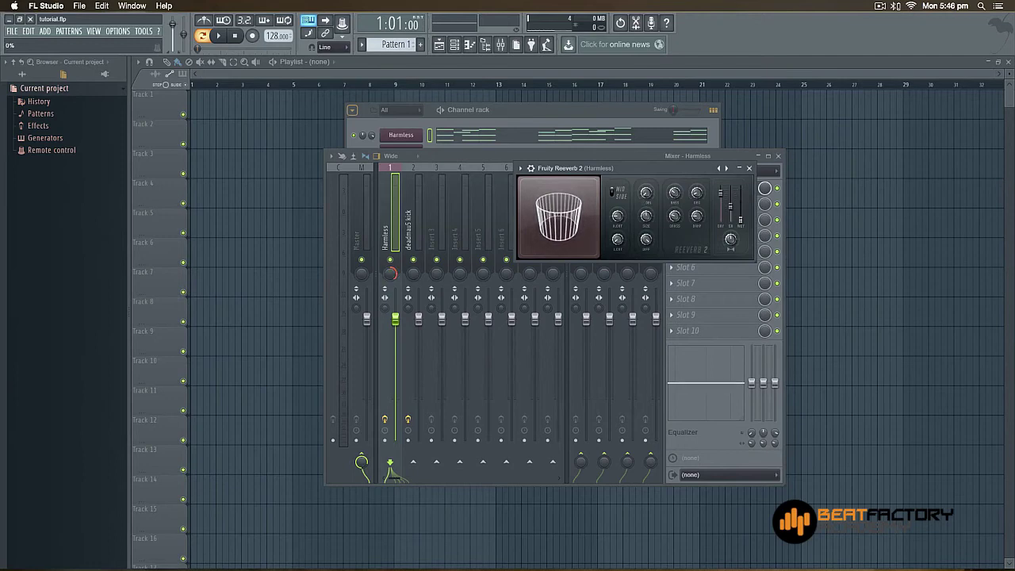
pyautogui.moveTo(744, 224); pyautogui.dragTo(741, 204)
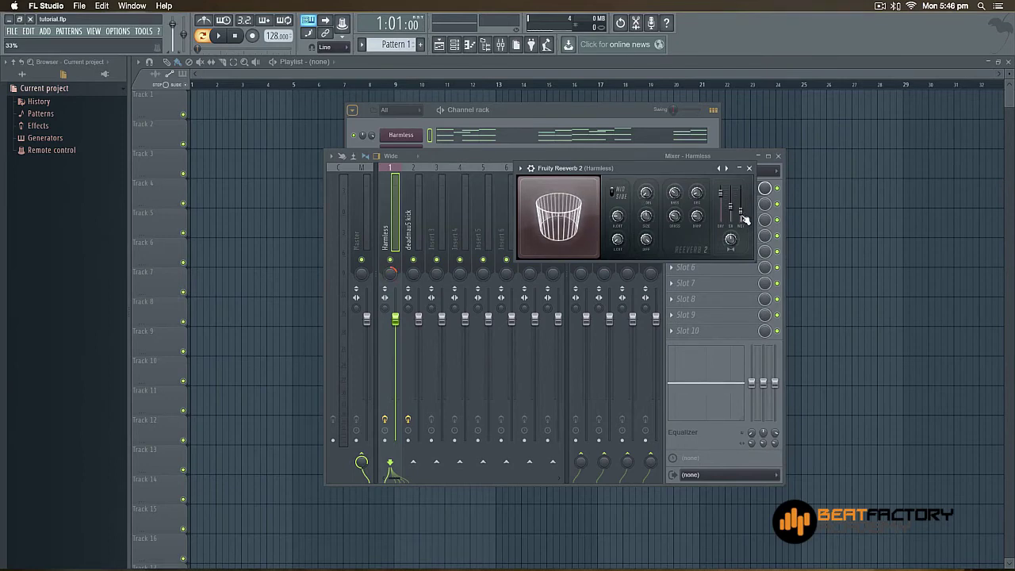
pyautogui.moveTo(677, 163); pyautogui.dragTo(790, 165)
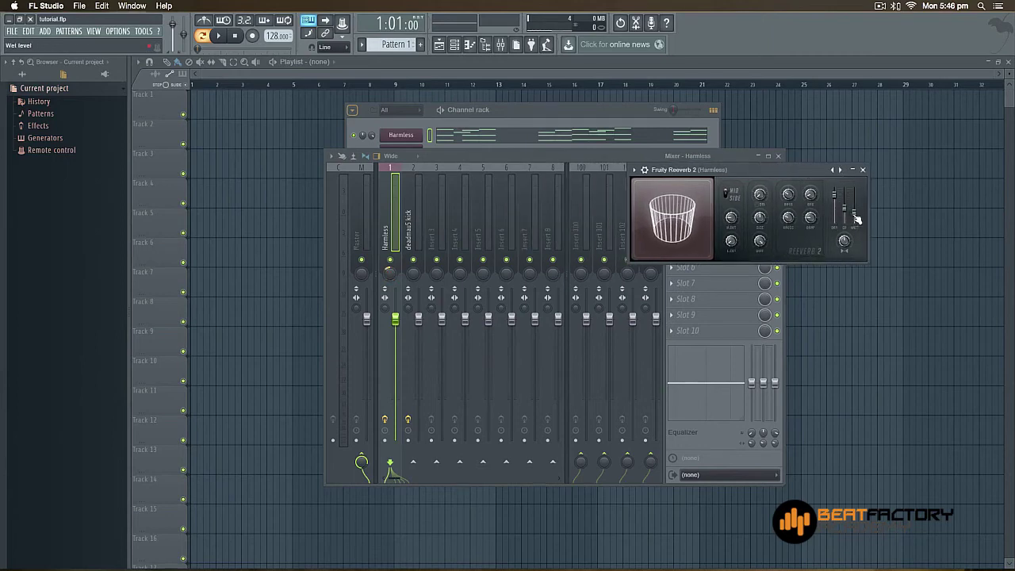
pyautogui.moveTo(856, 219); pyautogui.dragTo(854, 230)
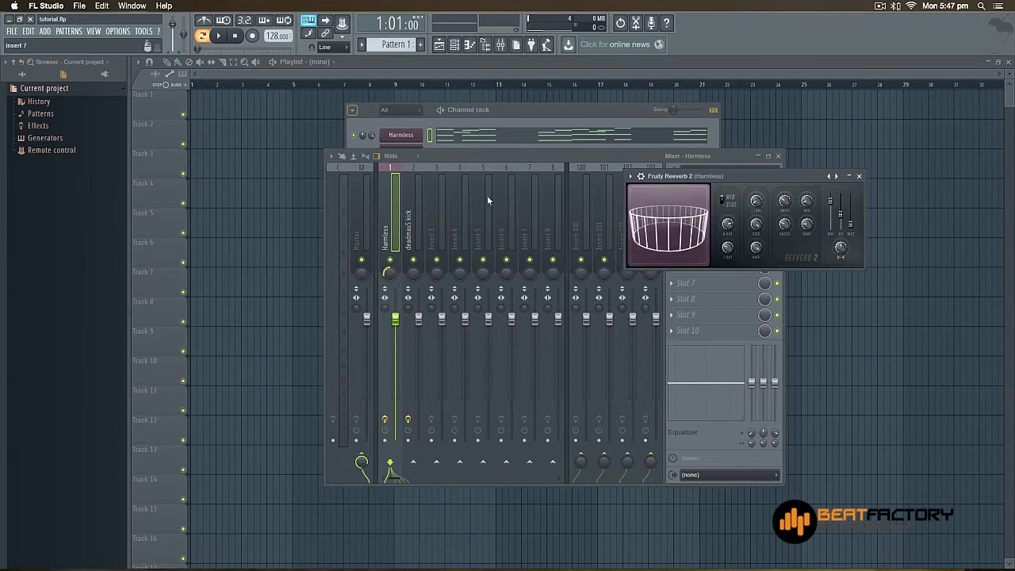
# Play the track, raise the reverb WET to roughly 47%, then stop playback
pyautogui.press('space')
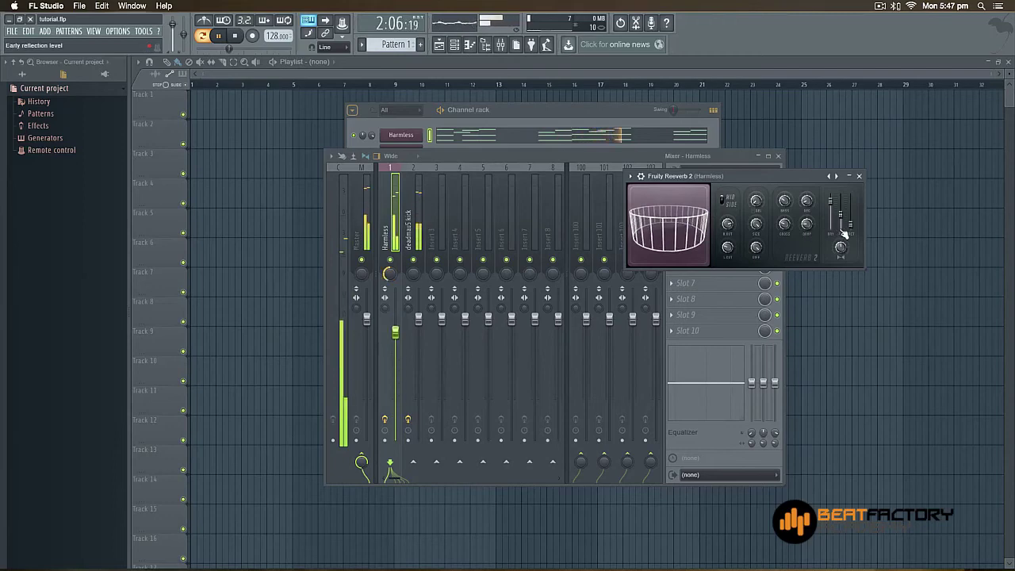
pyautogui.moveTo(850, 222); pyautogui.dragTo(850, 214)
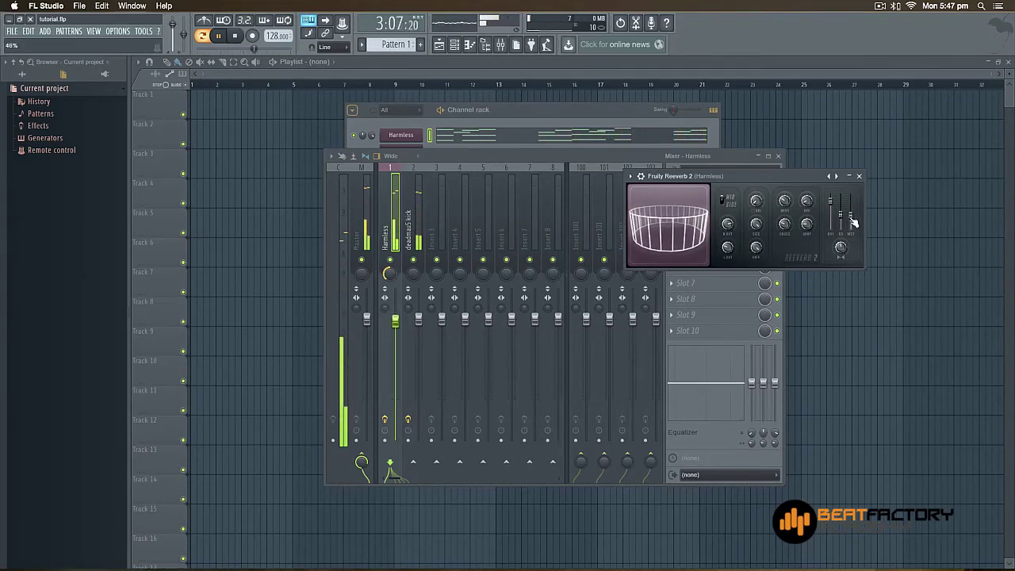
pyautogui.click(236, 37)
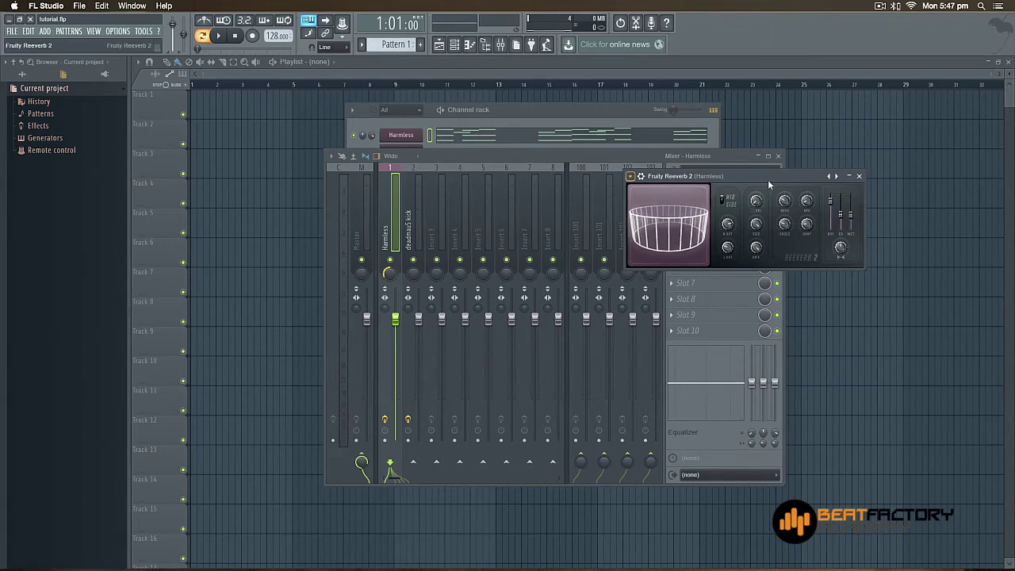
pyautogui.moveTo(768, 179); pyautogui.dragTo(725, 179)
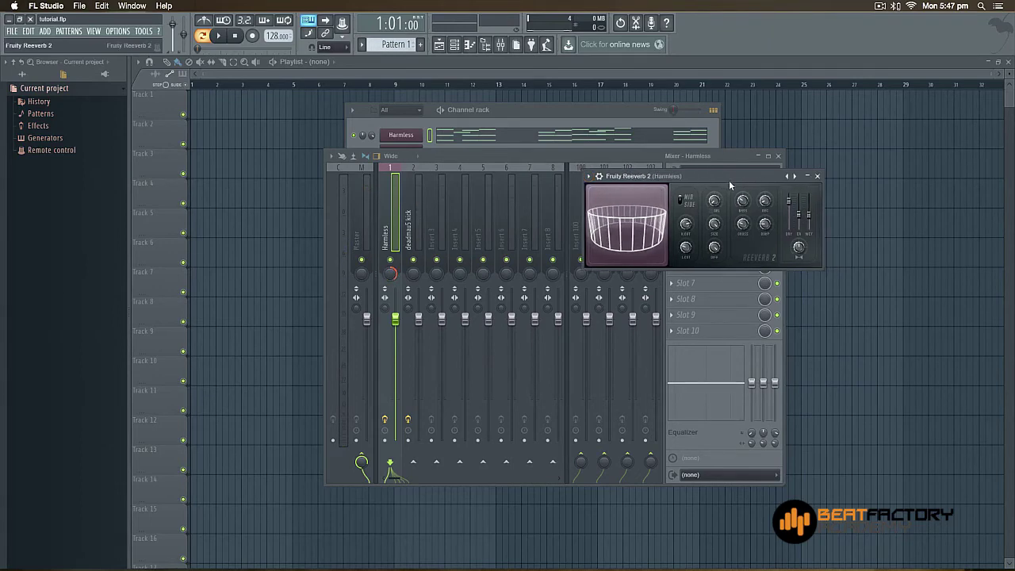
# Link the reverb WET to Peak ctrl - Peak using the First half mapping preset
pyautogui.rightClick(809, 216)
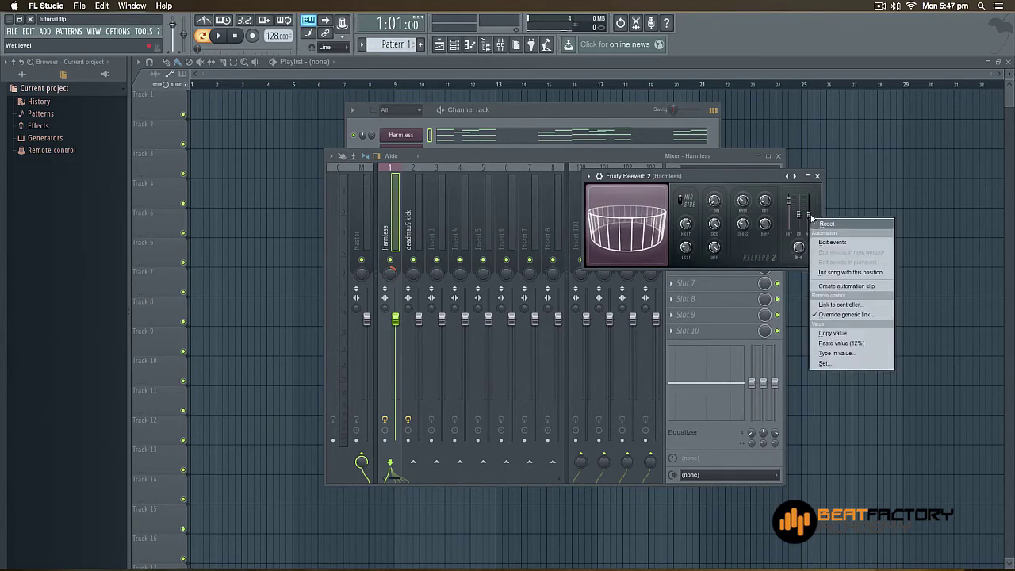
pyautogui.click(842, 305)
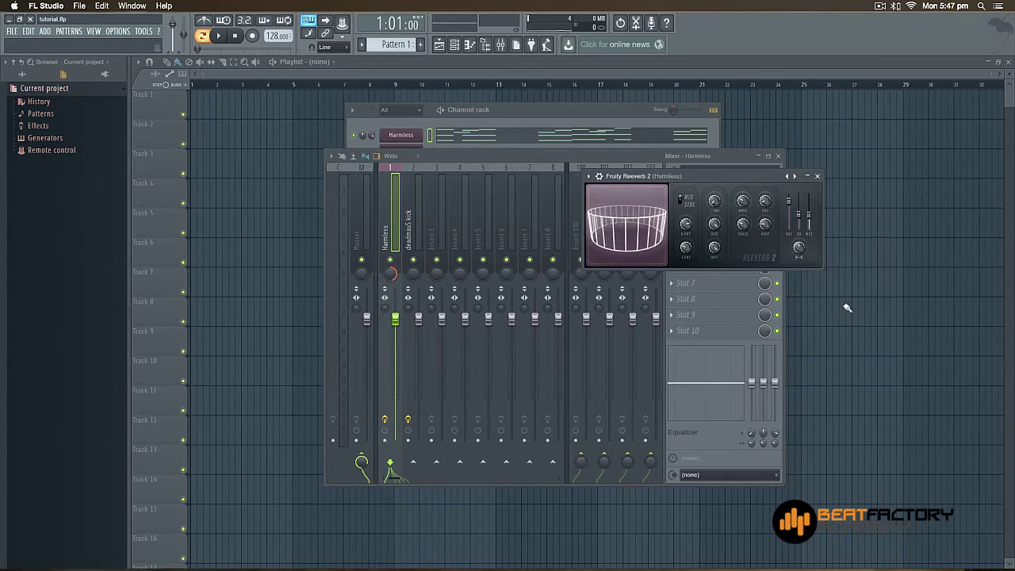
pyautogui.moveTo(500, 200); pyautogui.dragTo(642, 185)
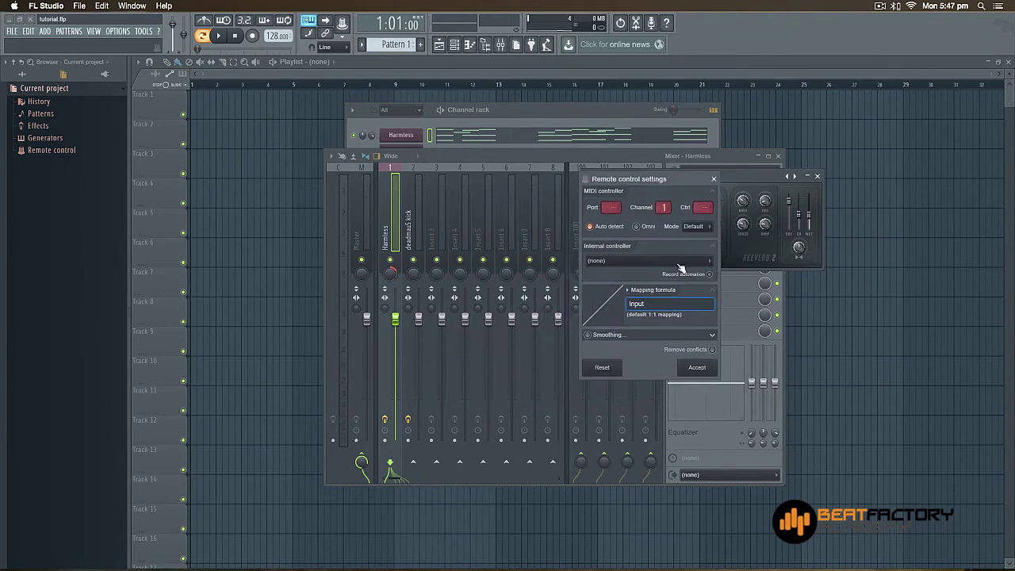
pyautogui.click(640, 262)
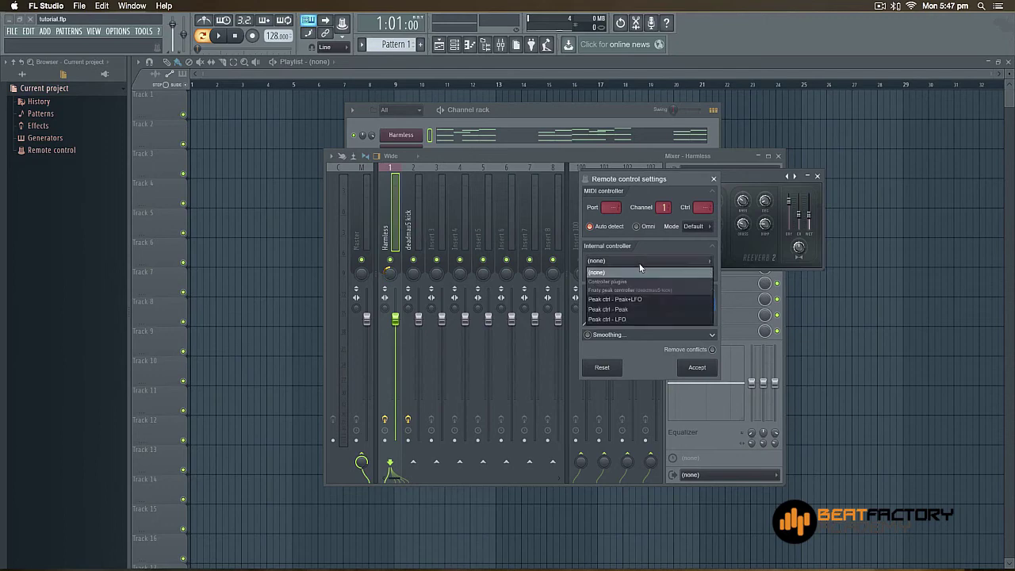
pyautogui.click(633, 311)
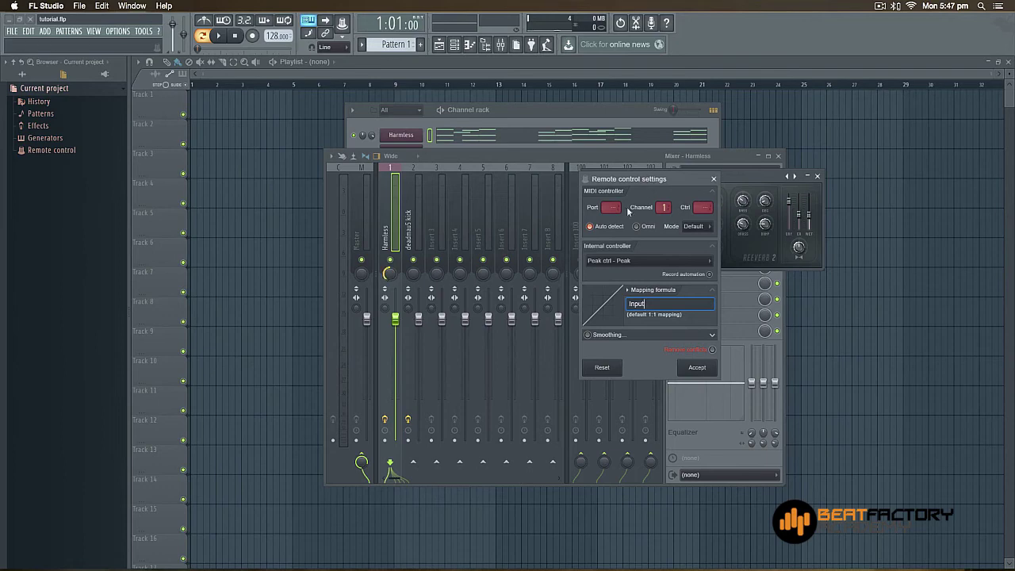
pyautogui.click(615, 268)
pyautogui.click(626, 312)
pyautogui.click(632, 291)
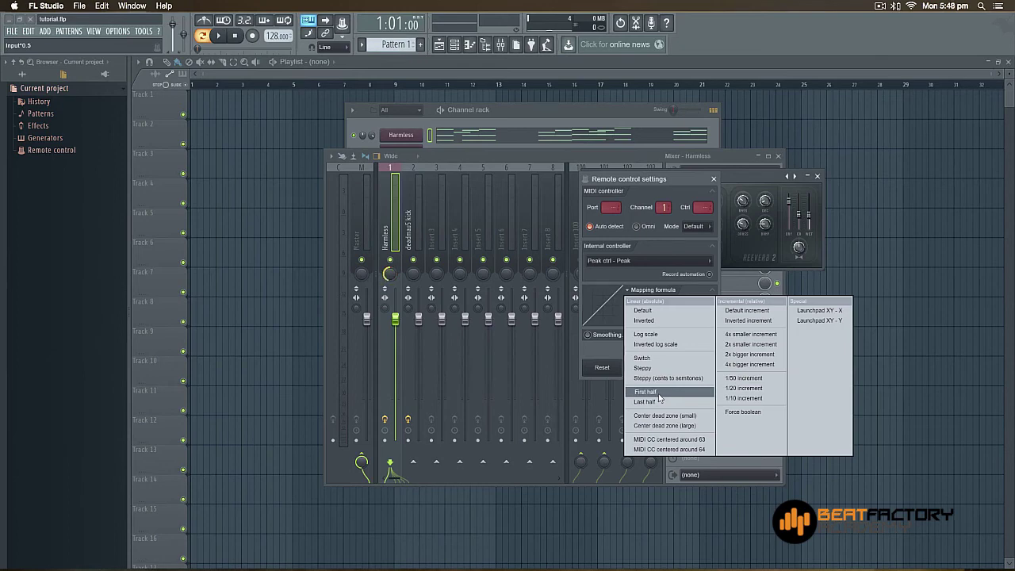
pyautogui.click(656, 393)
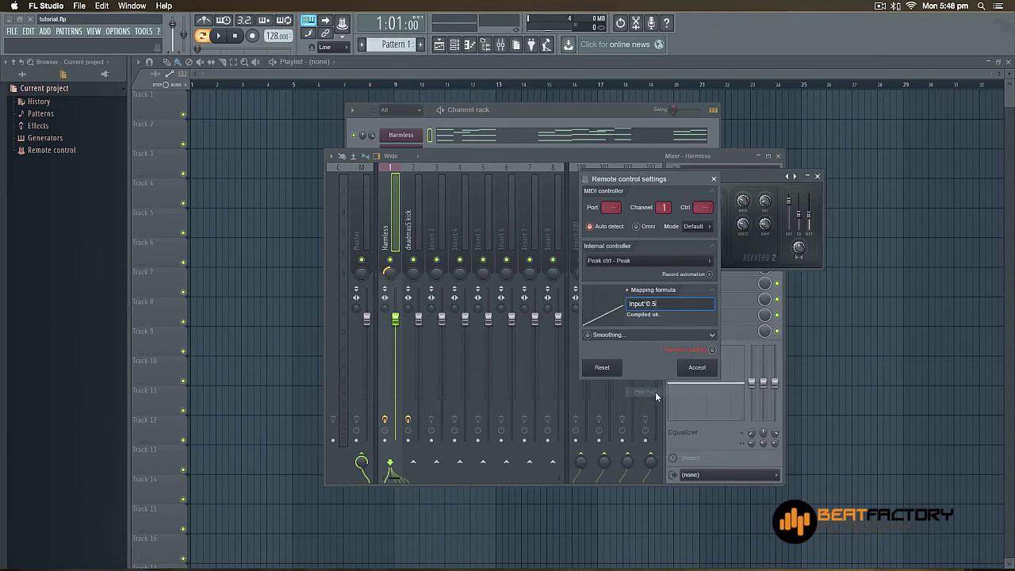
# Accept the controller link and nudge the reverb window into place
pyautogui.click(697, 369)
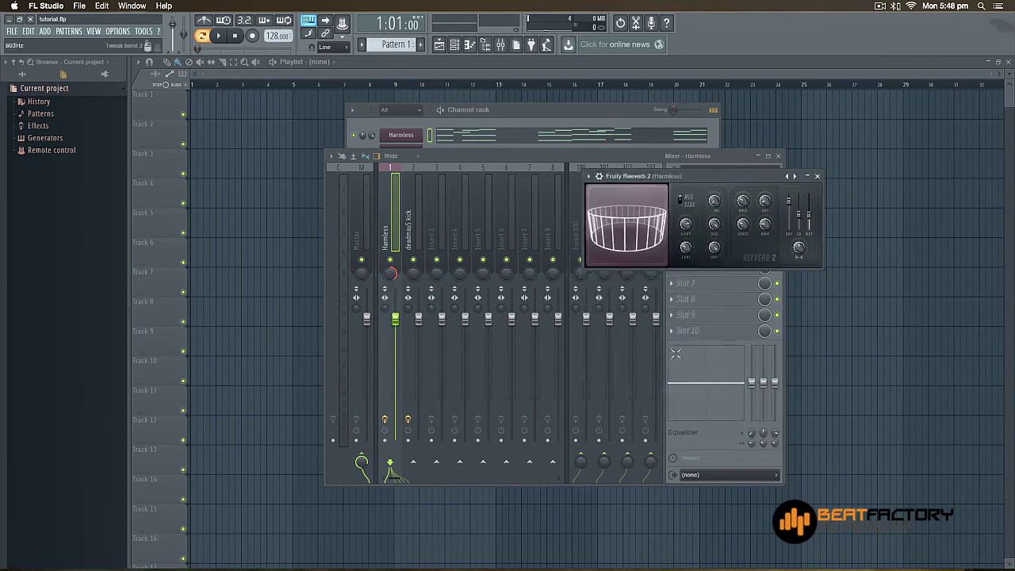
pyautogui.moveTo(686, 174); pyautogui.dragTo(673, 172)
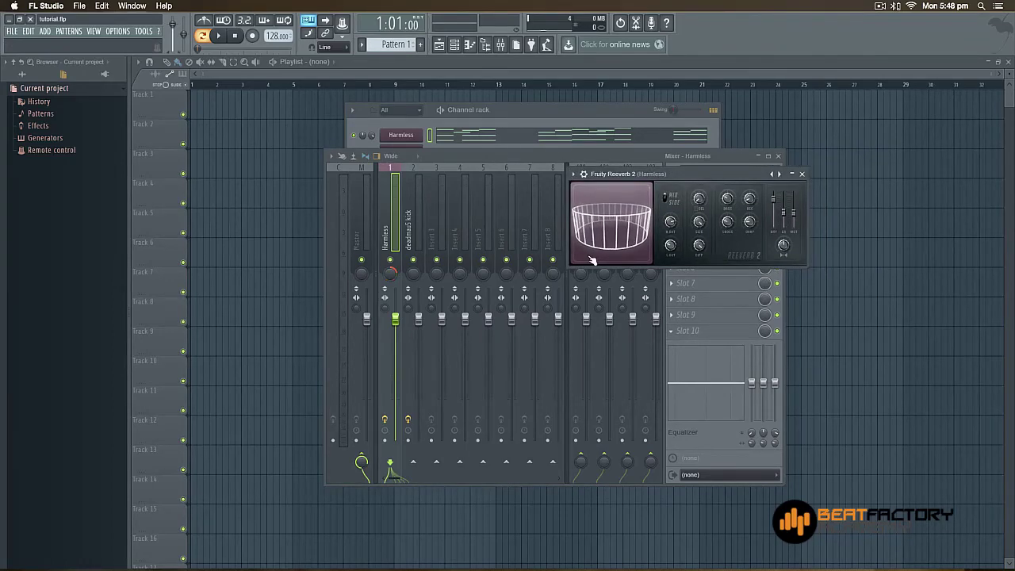
pyautogui.moveTo(638, 173); pyautogui.dragTo(646, 185)
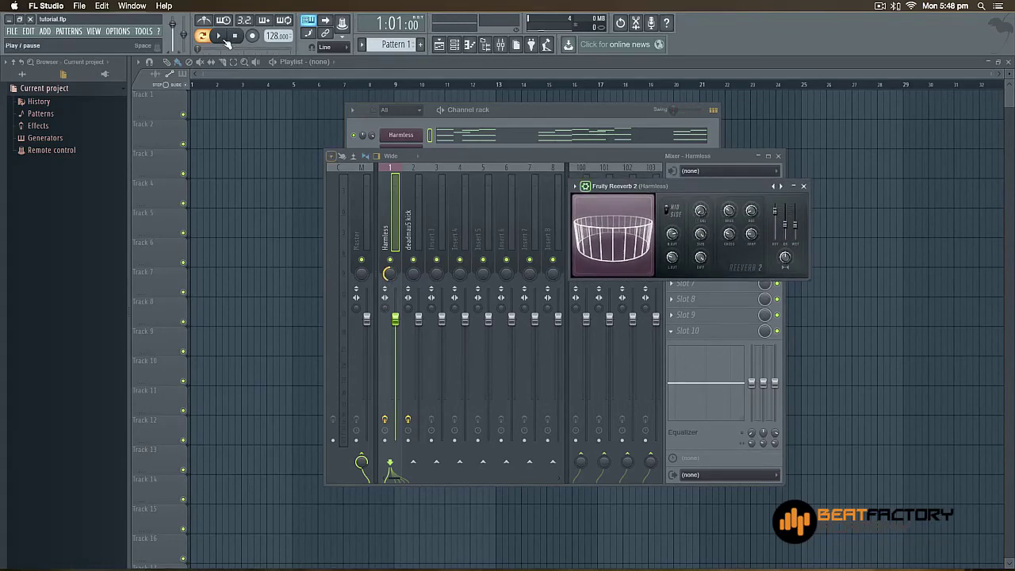
# Play and stop the track to hear the Peak-driven reverb, revealing the channel rack
pyautogui.press('space')
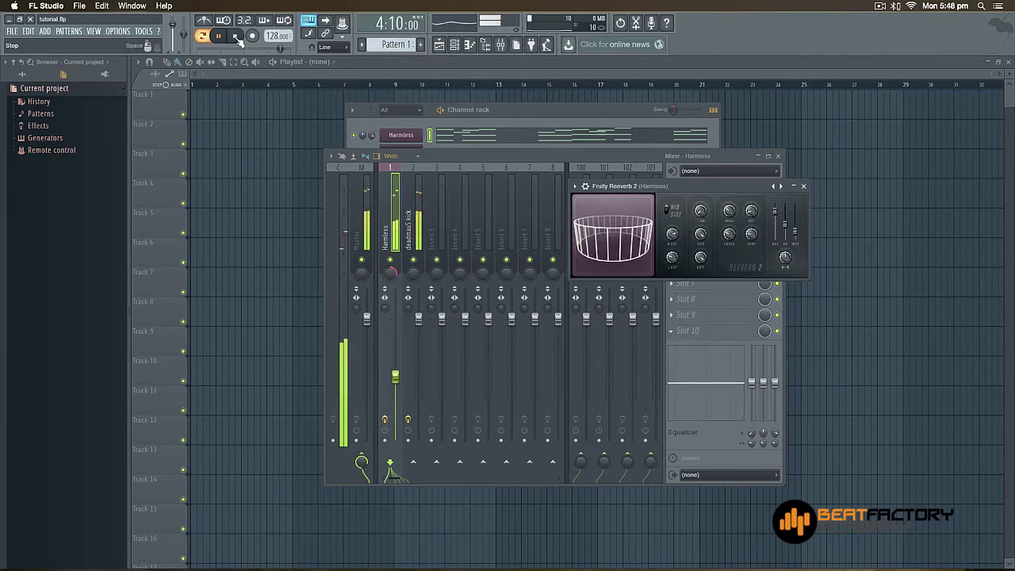
pyautogui.click(235, 35)
pyautogui.moveTo(538, 157)
pyautogui.mouseDown()
pyautogui.moveTo(530, 226)
pyautogui.moveTo(558, 205)
pyautogui.mouseUp()
# Close the Fruity Reeverb 2 window and move the mixer down and right
pyautogui.click(667, 186)
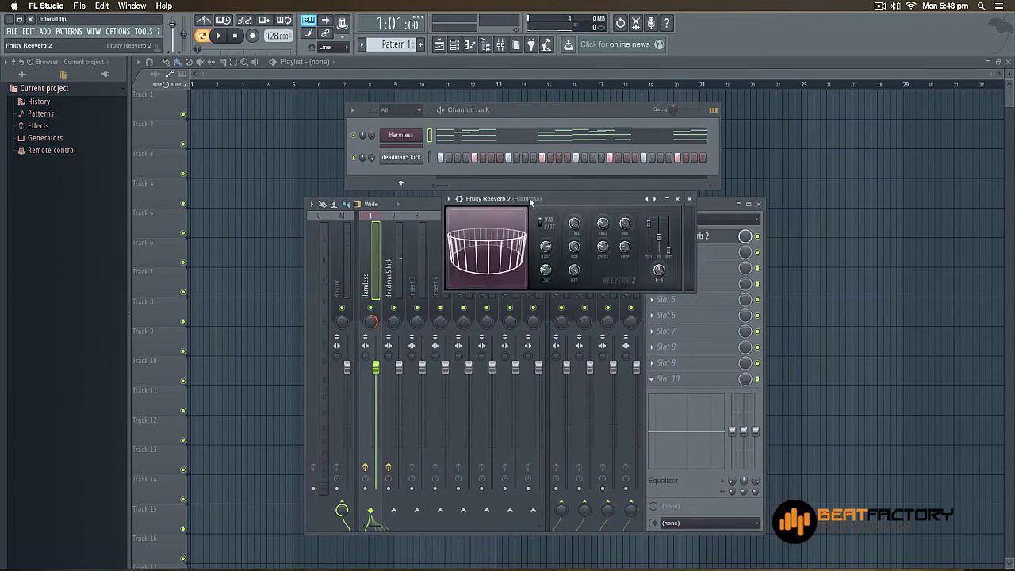
pyautogui.click(653, 199)
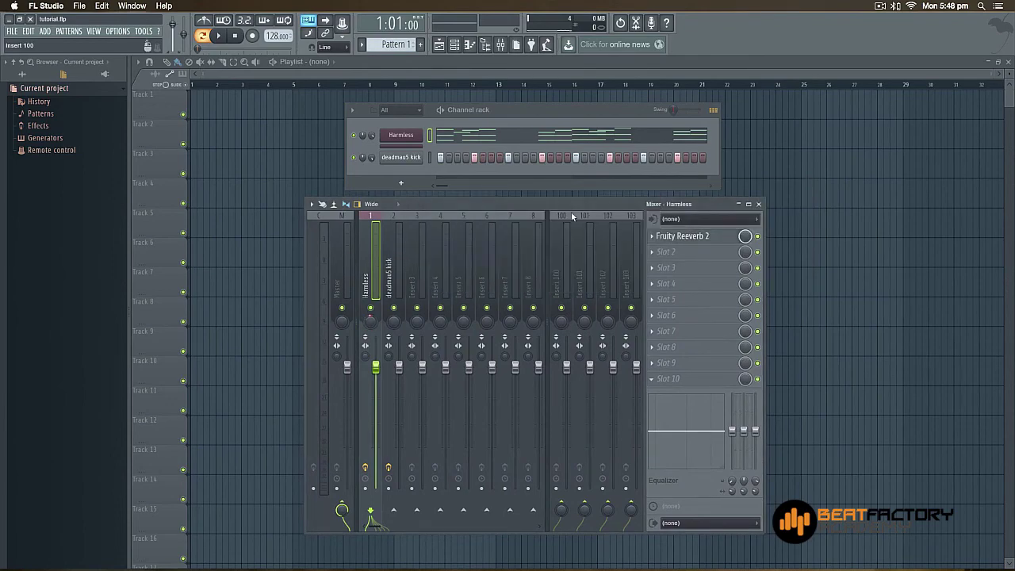
pyautogui.moveTo(571, 211); pyautogui.dragTo(587, 247)
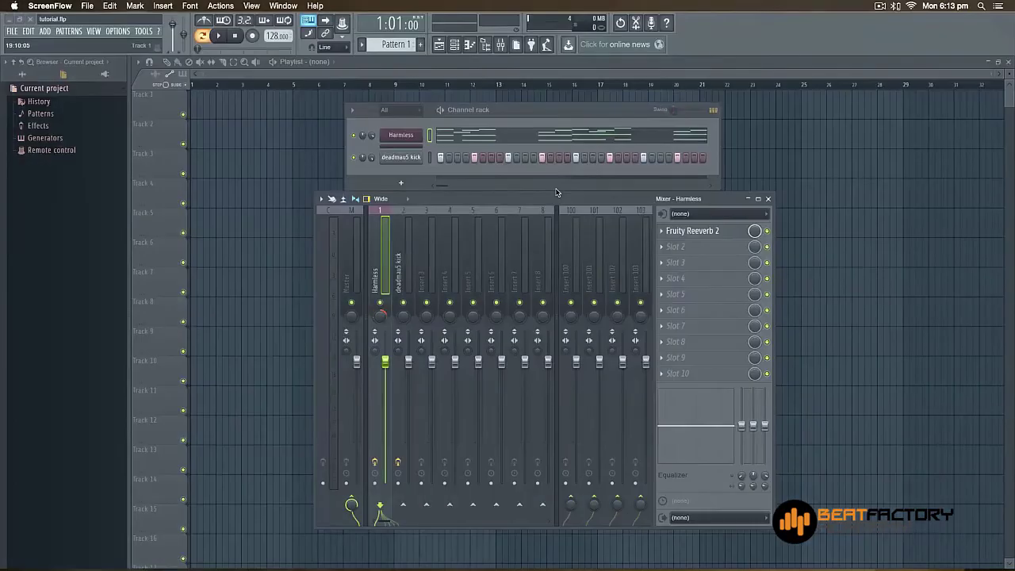